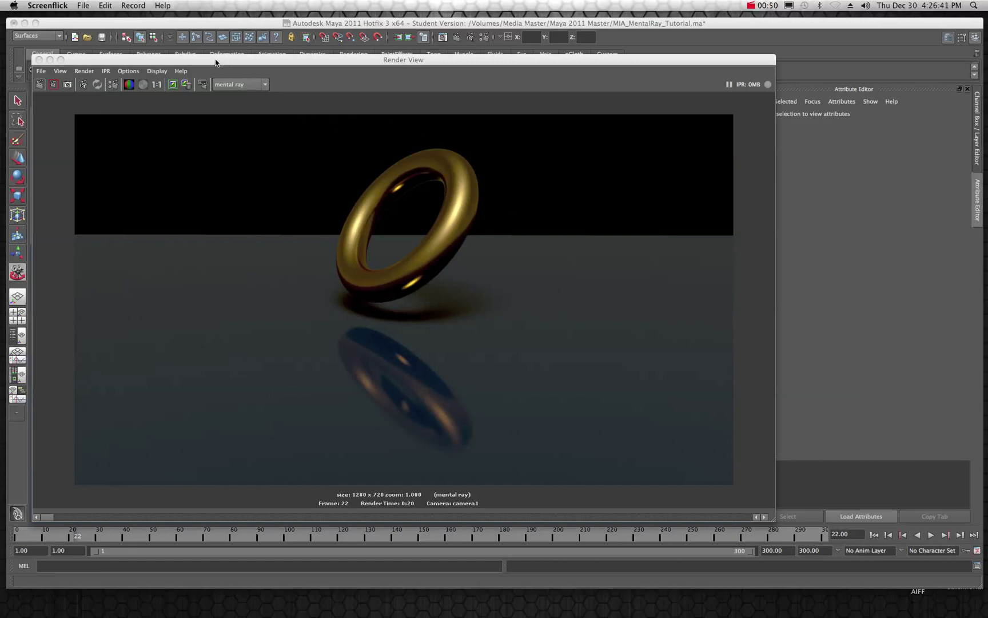
- Drag the gold ring Render View window to the right, uncovering the torus scene viewport
drag(211, 60, 246, 62)
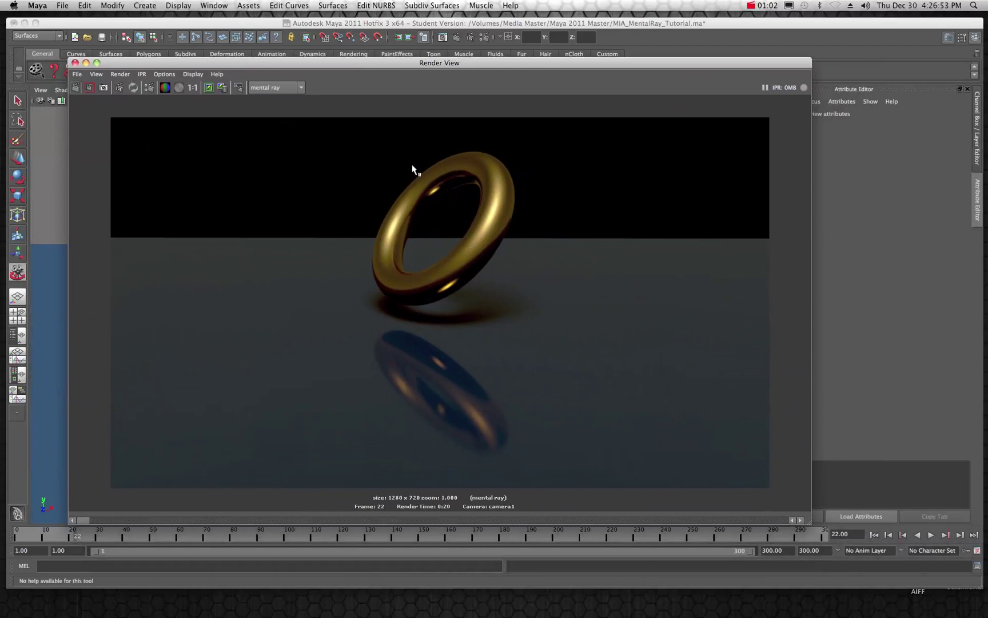
drag(352, 69, 975, 125)
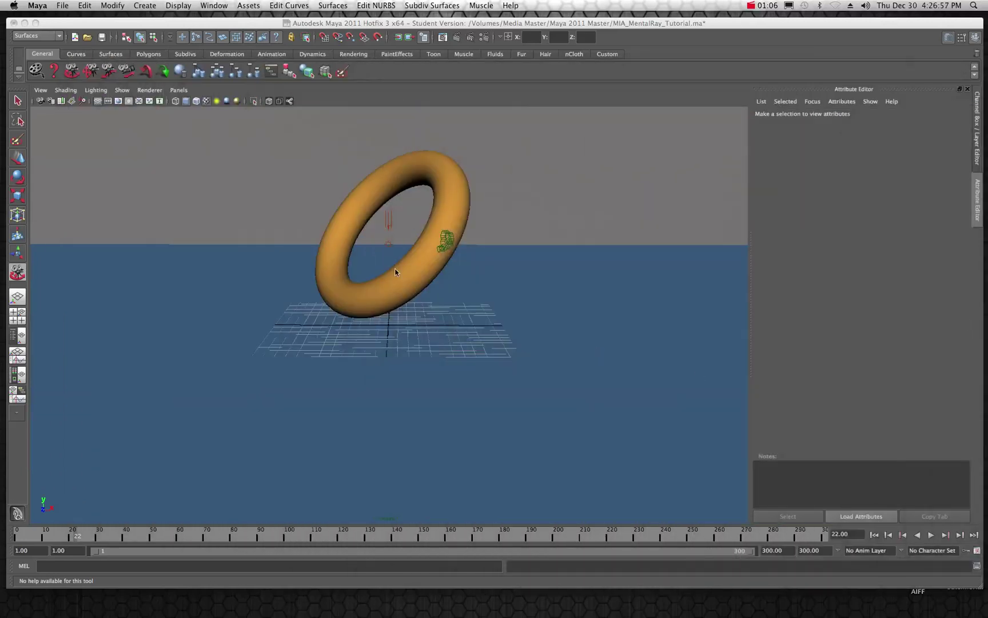
- Play and stop the ring animation, then drag the gold ring Render View to centre-left
click(931, 535)
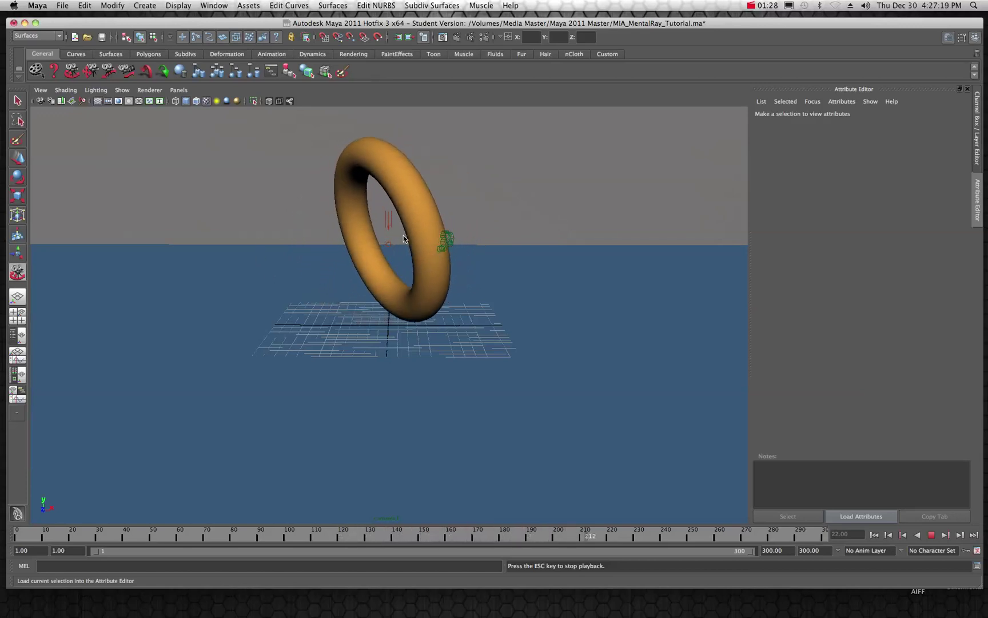
click(932, 534)
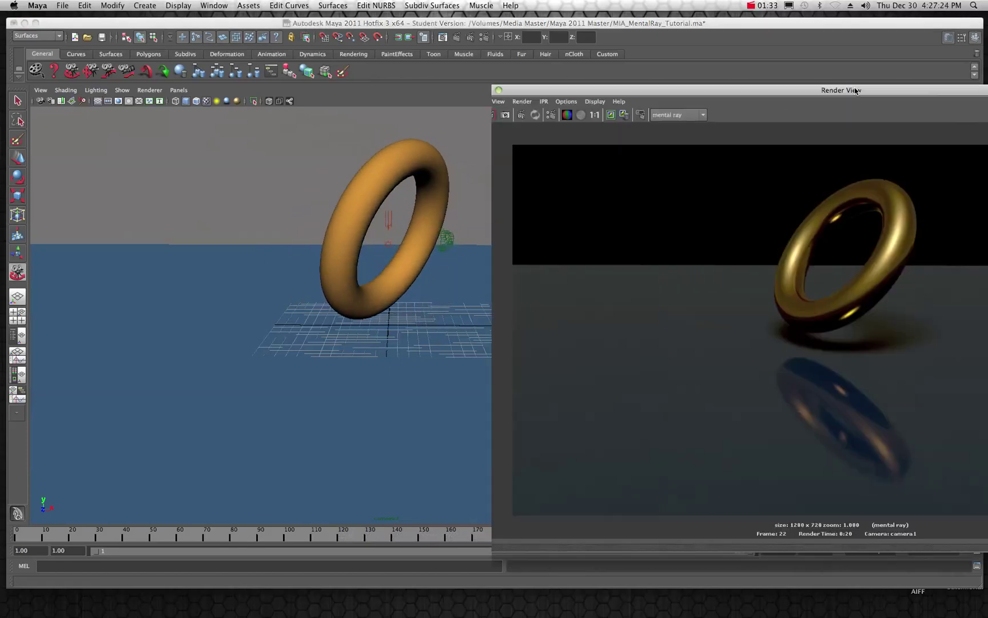
drag(856, 90, 470, 80)
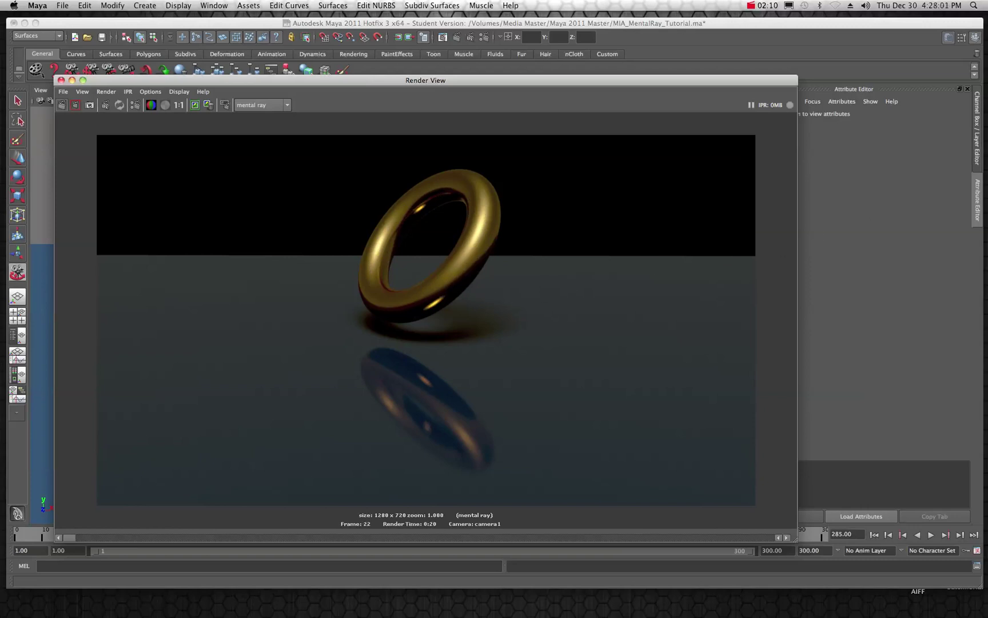
drag(482, 140, 294, 139)
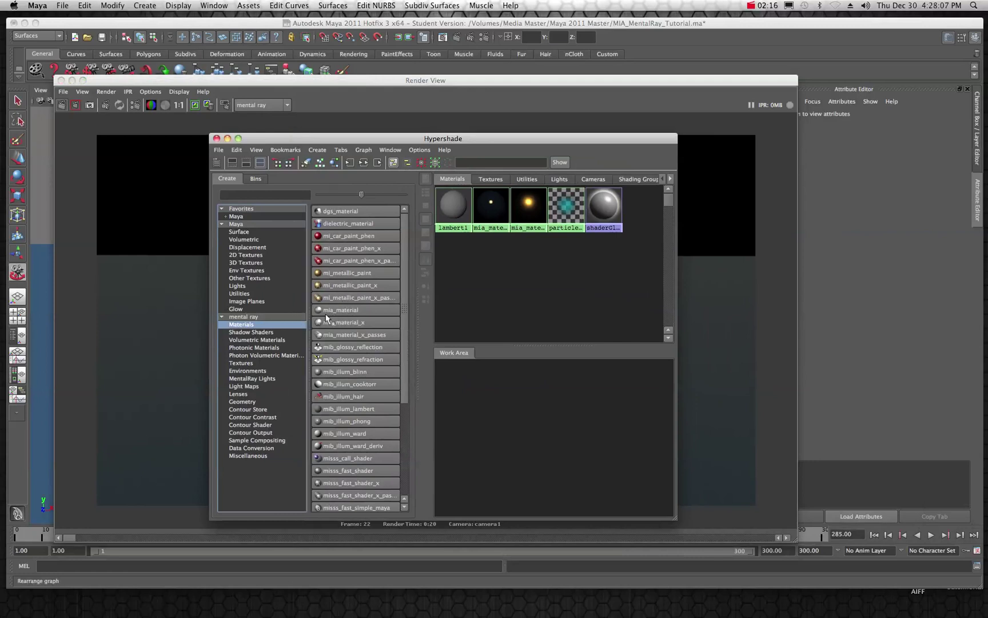
middle_drag(355, 310, 370, 309)
drag(304, 140, 317, 138)
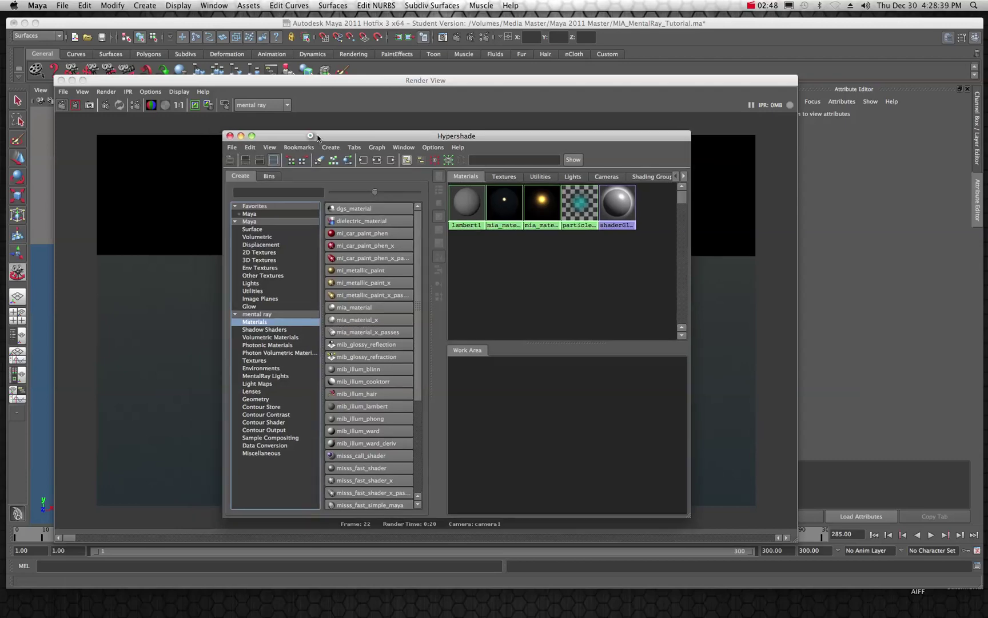
double_click(317, 138)
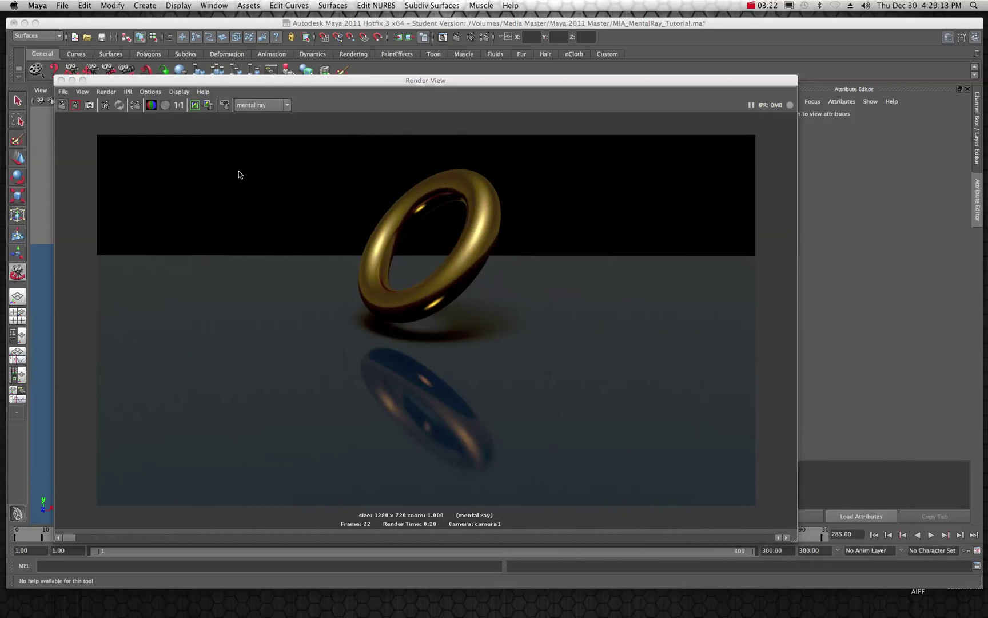
- Move Render View off screen and tumble the perspective view over the torus and floor plane
drag(156, 84, 987, 84)
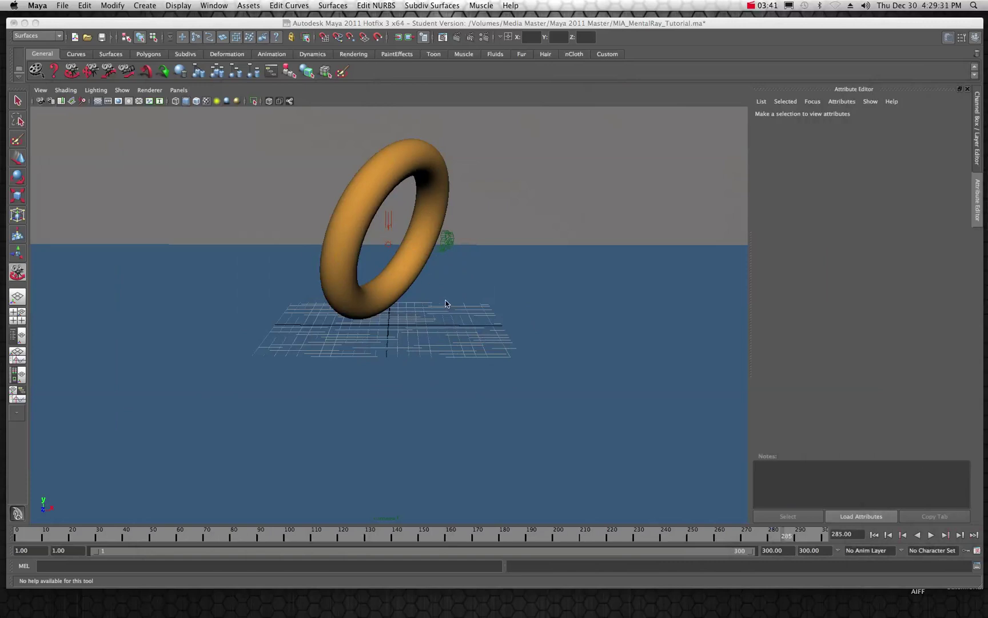
alt+drag(446, 304, 447, 303)
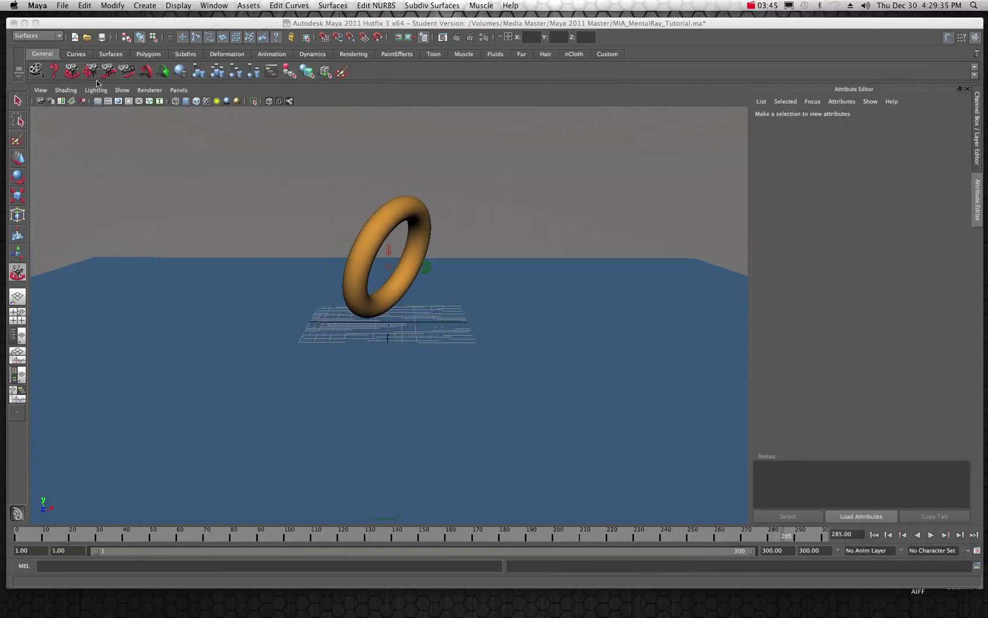
drag(90, 23, 90, 21)
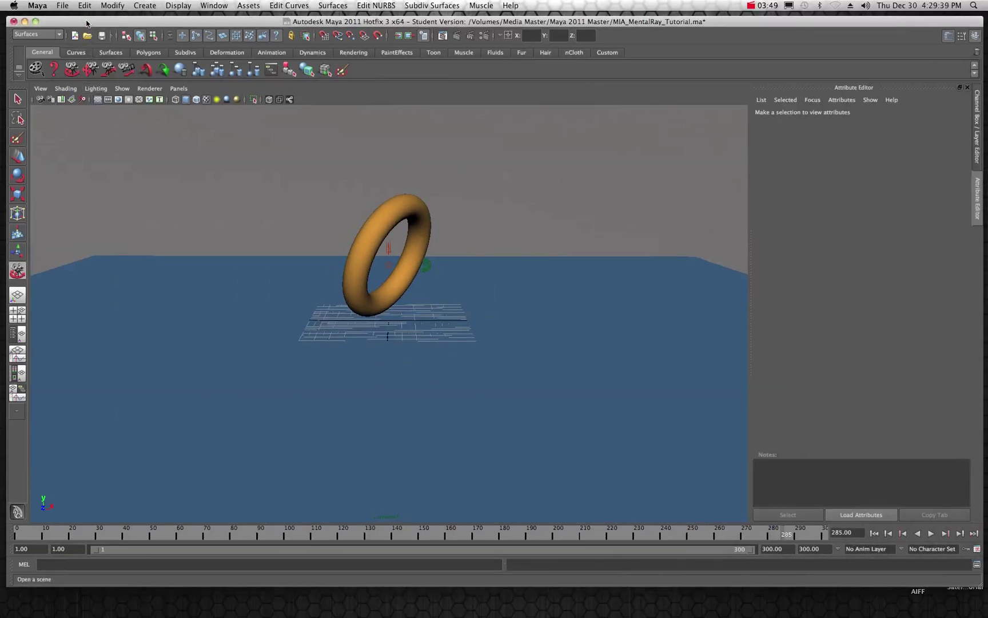
- Start a new scene, discarding the unsaved torus scene
click(63, 5)
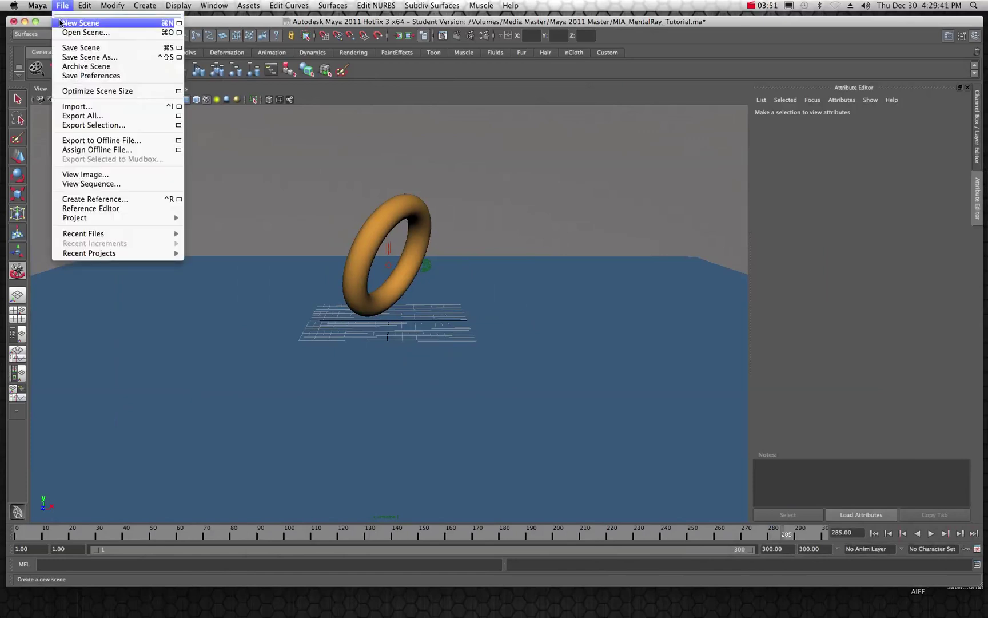
click(65, 23)
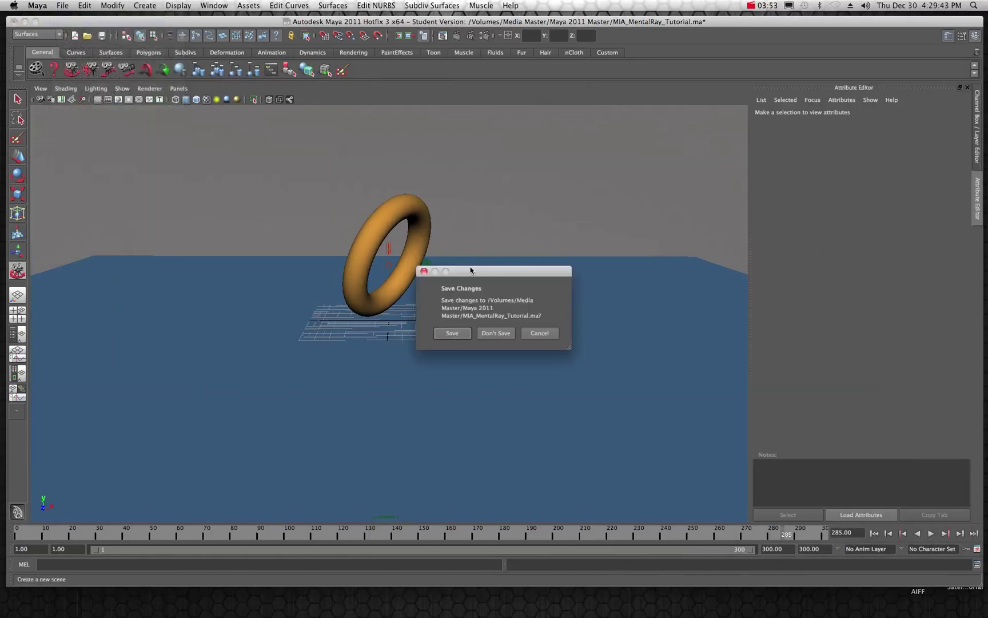
click(493, 337)
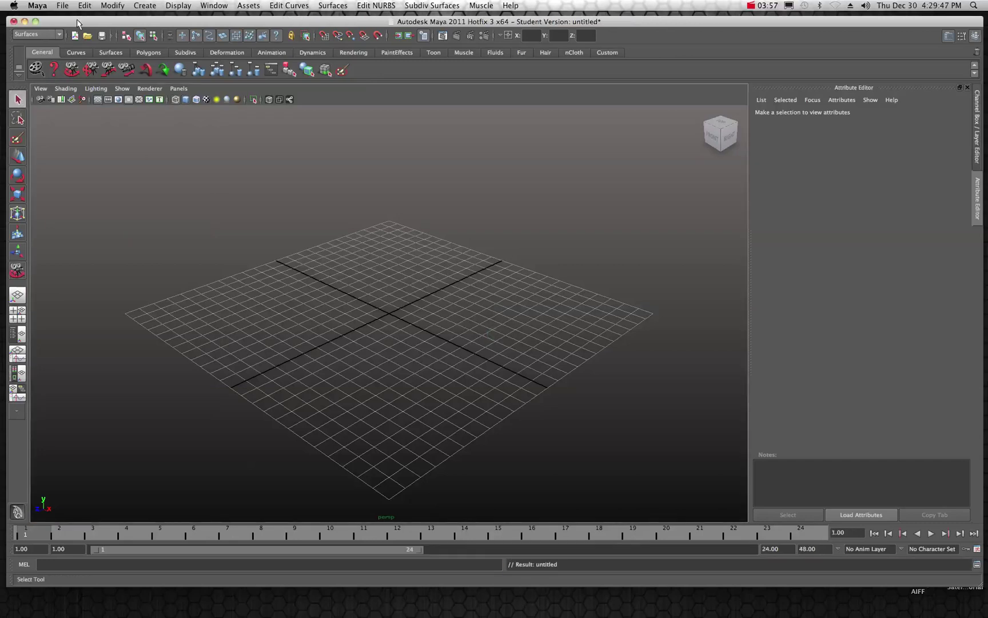
- Draw a NURBS plane across the whole grid and deselect it
click(144, 5)
mouse_move(159, 26)
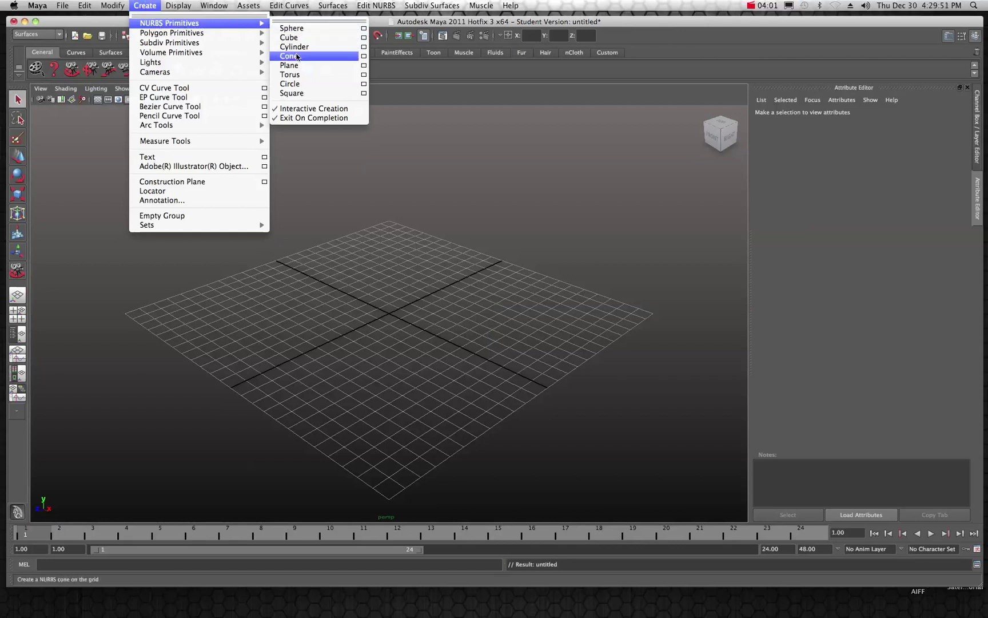
click(301, 65)
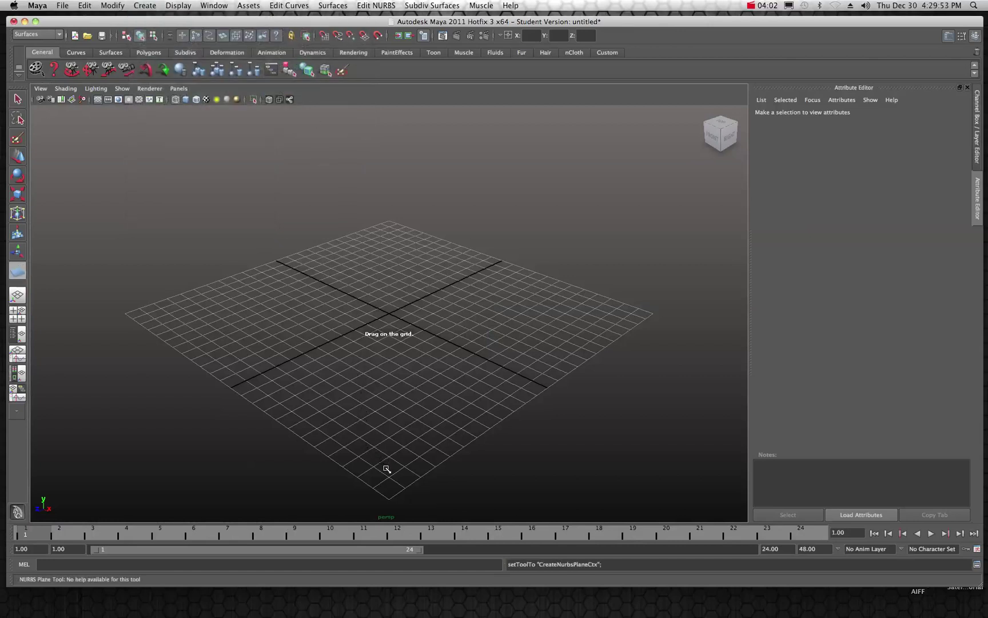
drag(388, 499, 385, 220)
key(q)
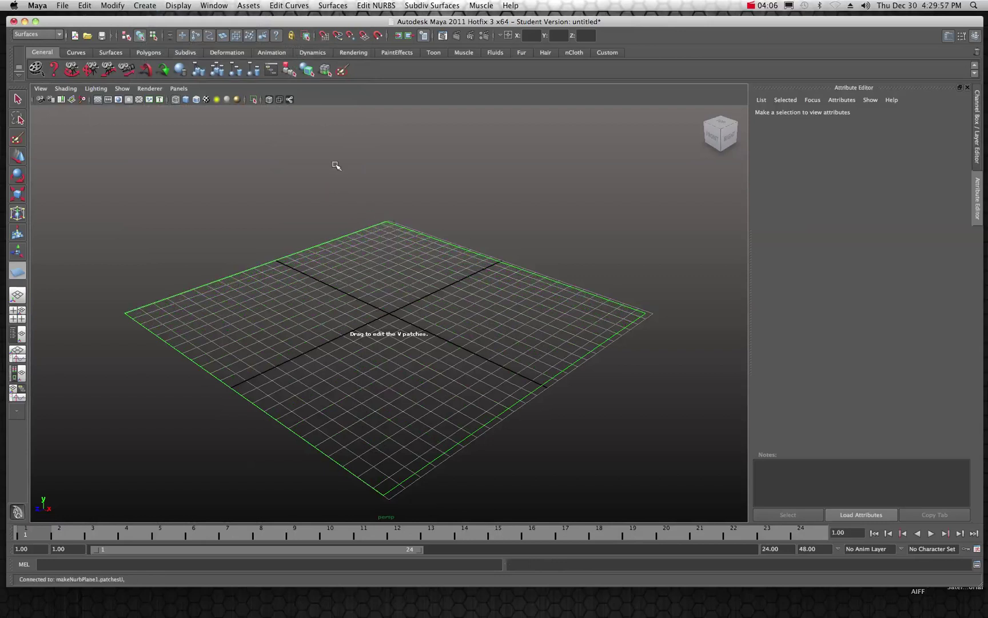
click(337, 170)
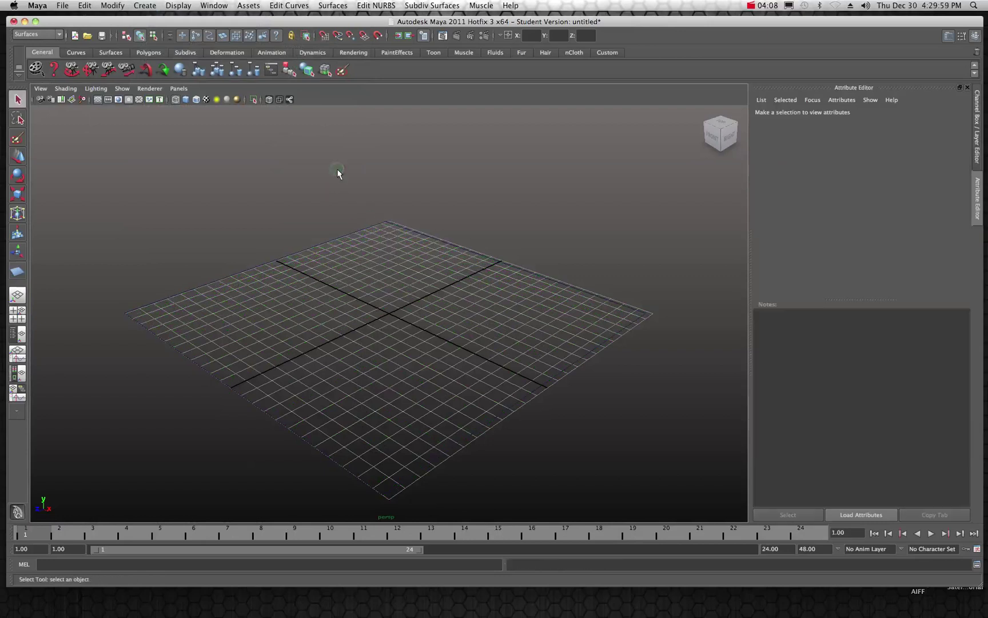
- Create a polygon sphere at the grid centre and switch to smooth shaded display
click(145, 5)
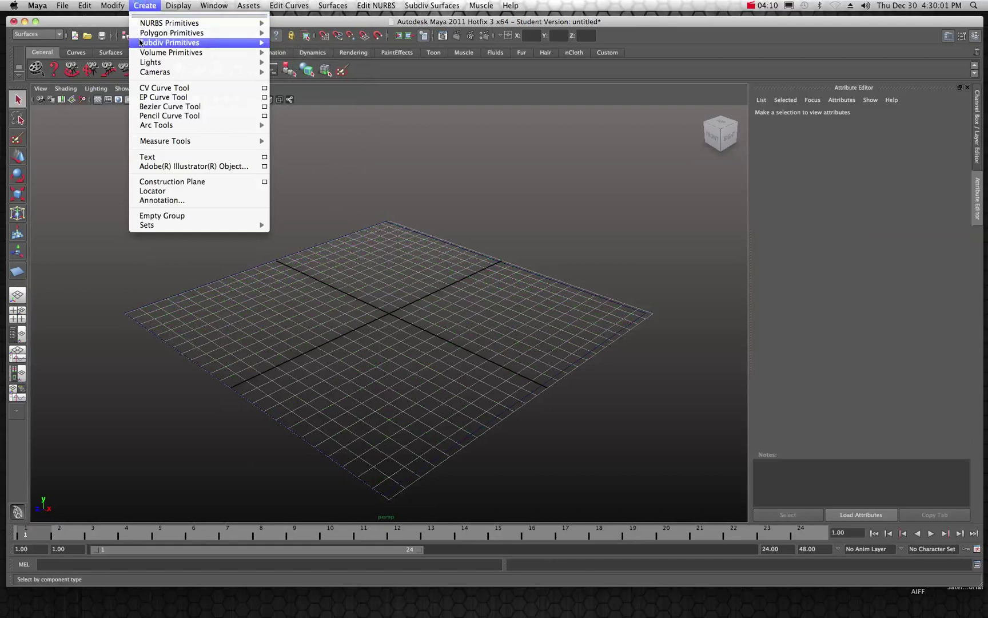
mouse_move(147, 32)
click(292, 39)
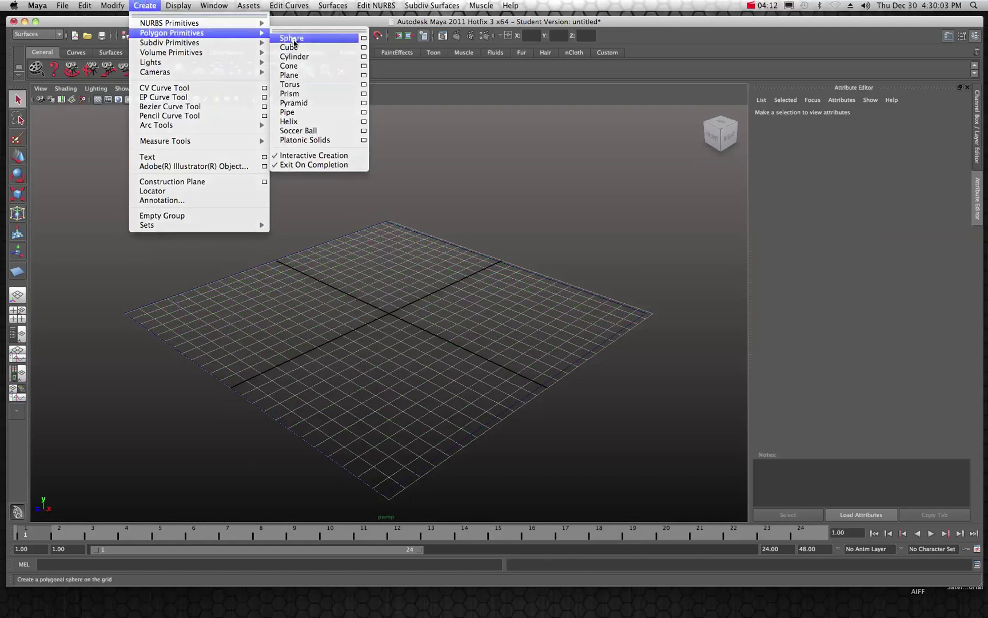
drag(389, 340, 389, 309)
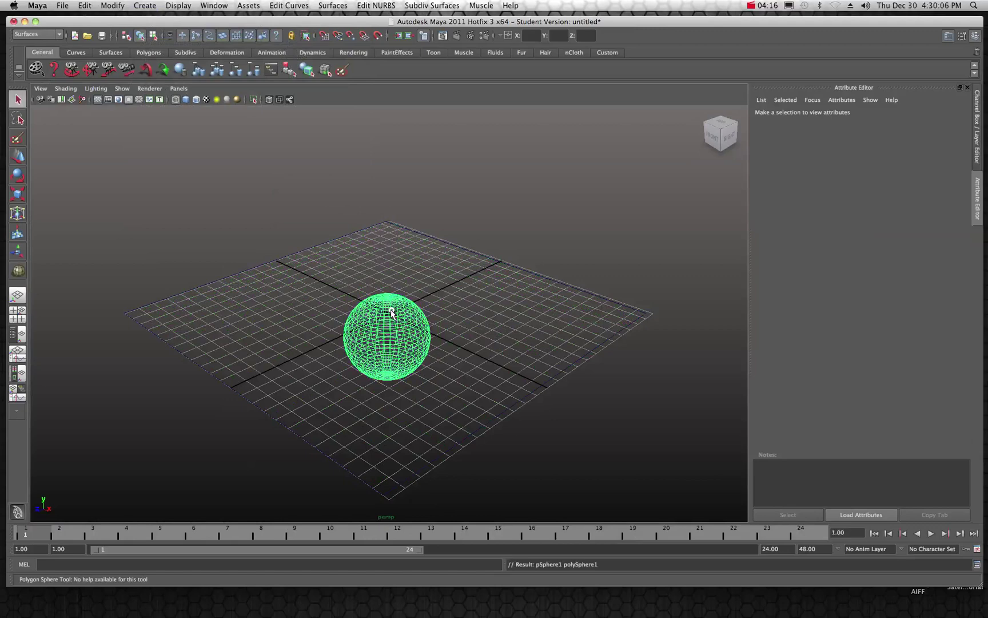
click(185, 100)
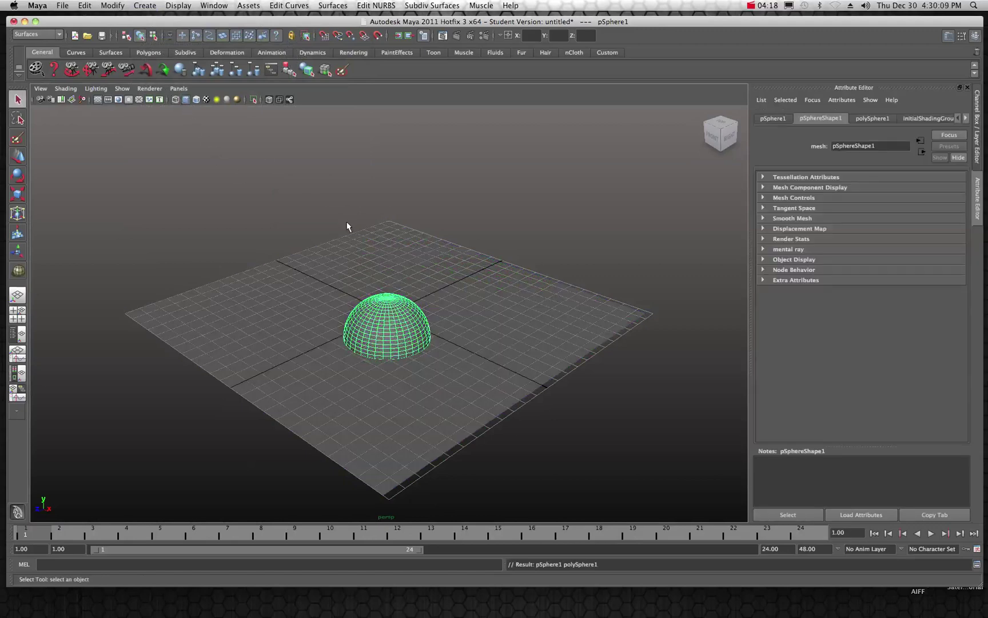
- Move the sphere, then zero its Translate X, Y and Z in the Channel Box
click(393, 314)
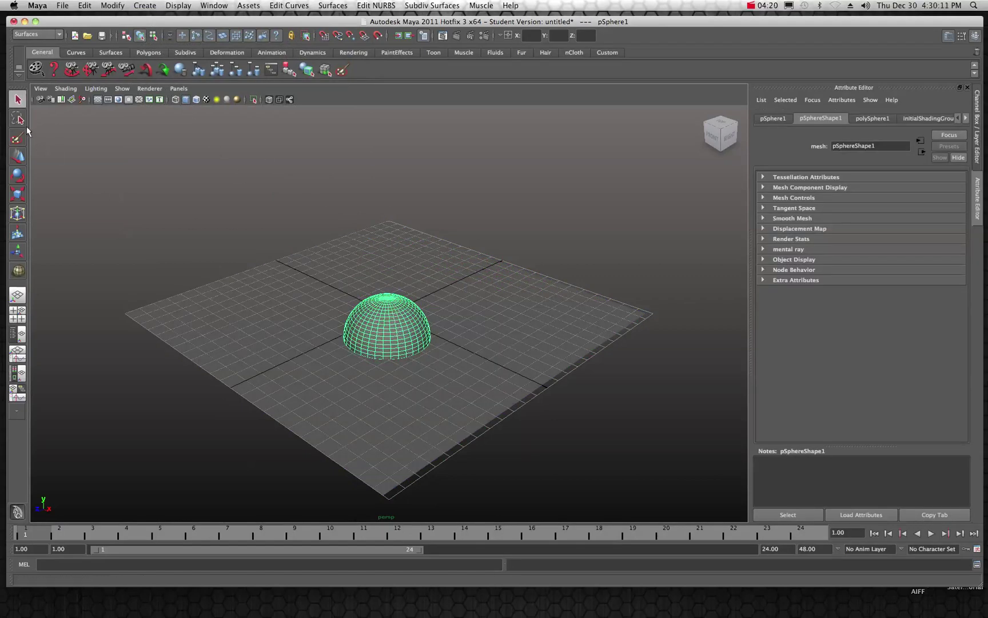
click(18, 155)
drag(381, 302, 388, 277)
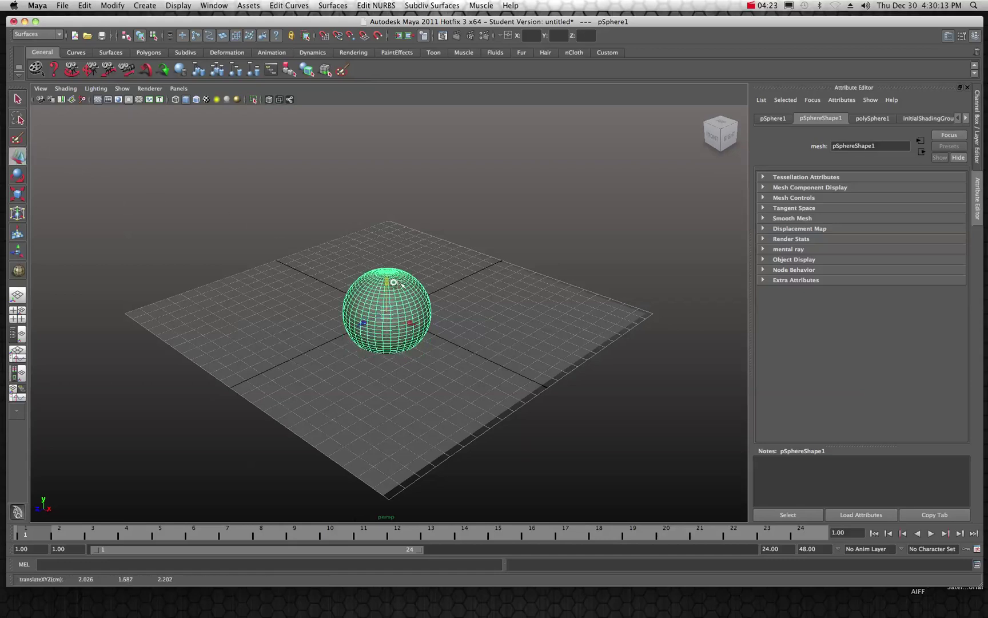
click(975, 35)
click(975, 37)
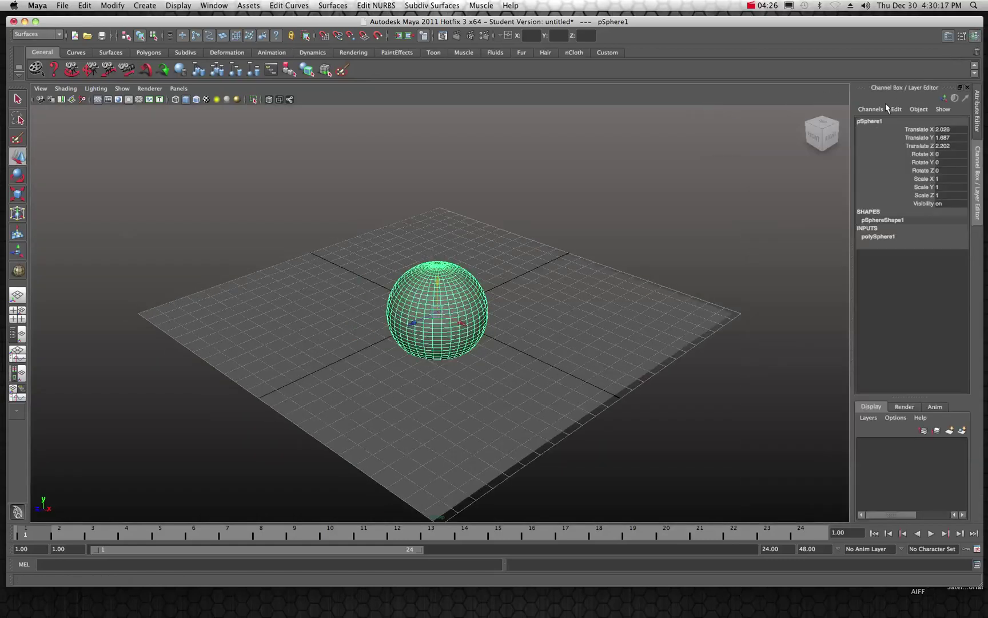
double_click(940, 128)
text(0)
key(Return)
double_click(942, 137)
text(0)
key(Return)
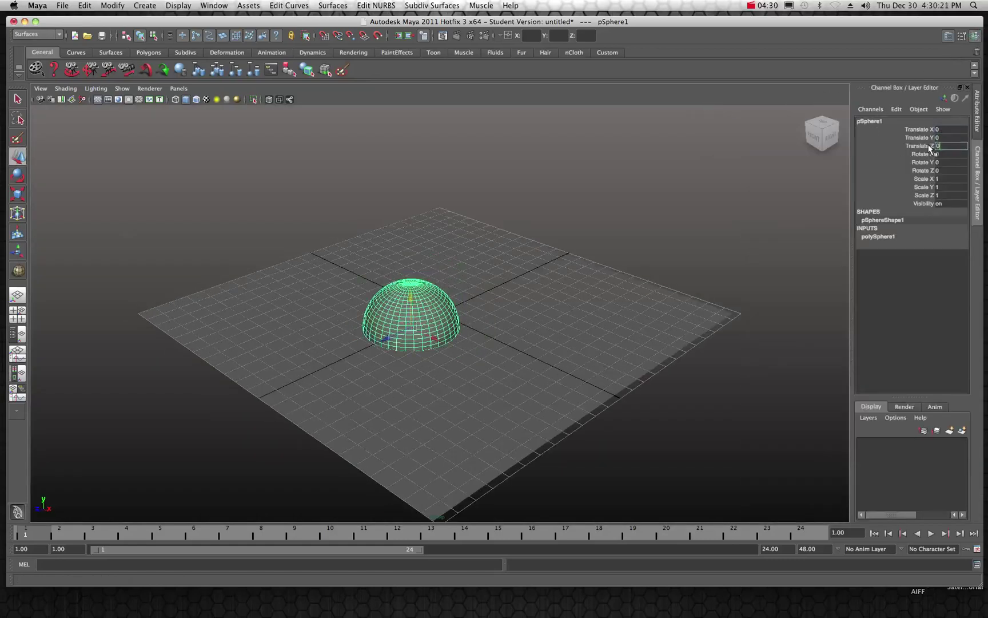
click(917, 146)
text(0)
key(Return)
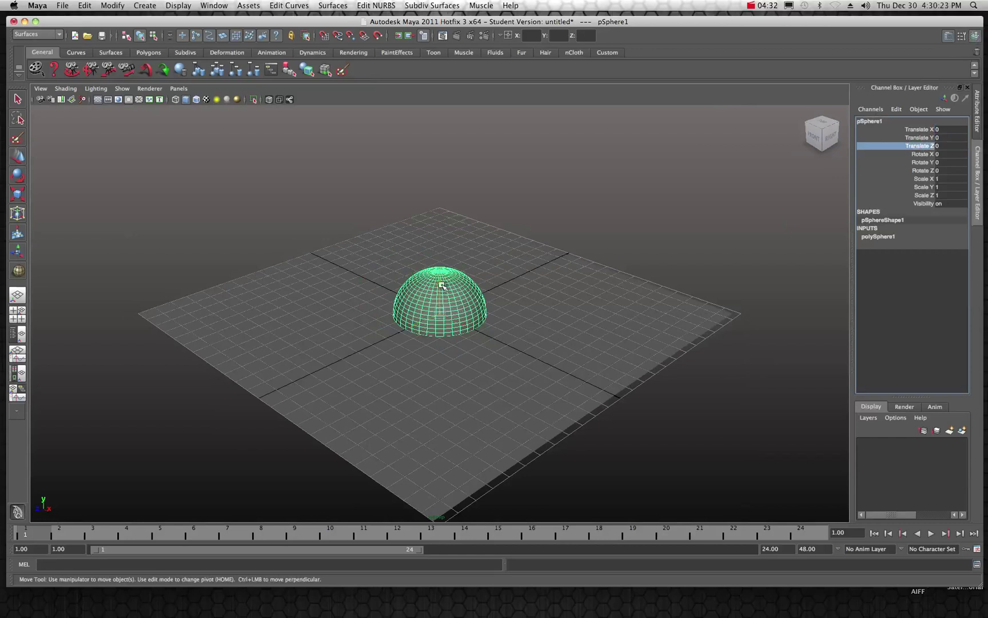
- Raise the sphere to Y 6.201, scale it to about 0.749, and bring up Render Settings
drag(441, 287, 427, 178)
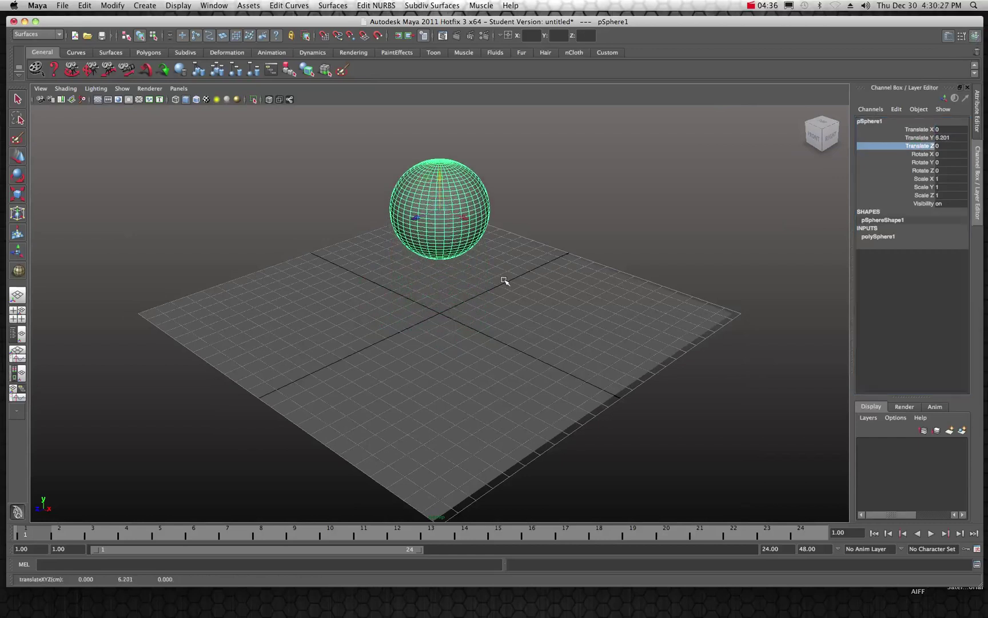
click(17, 195)
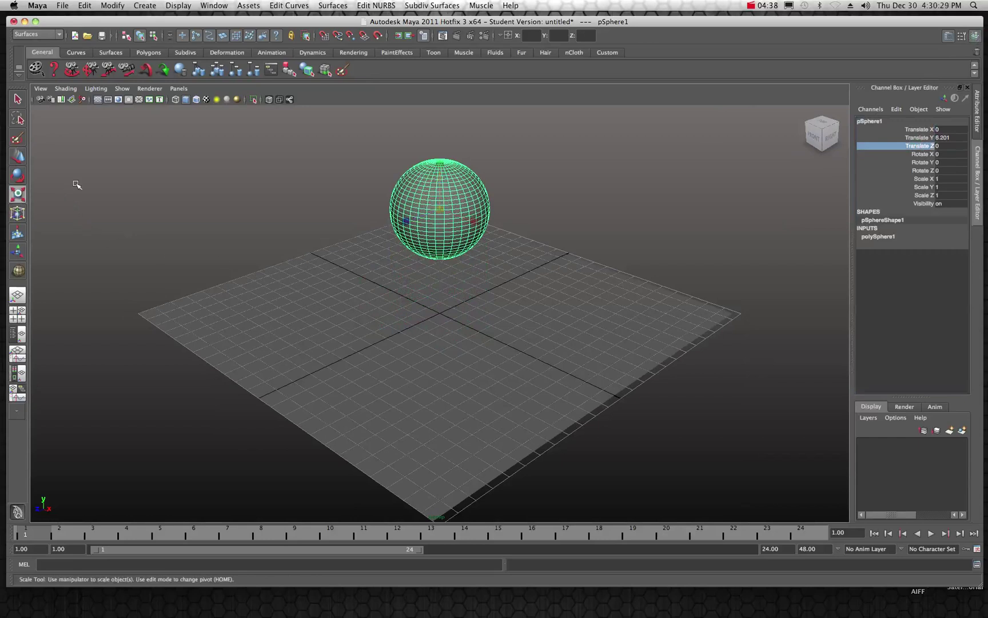
drag(440, 212, 418, 201)
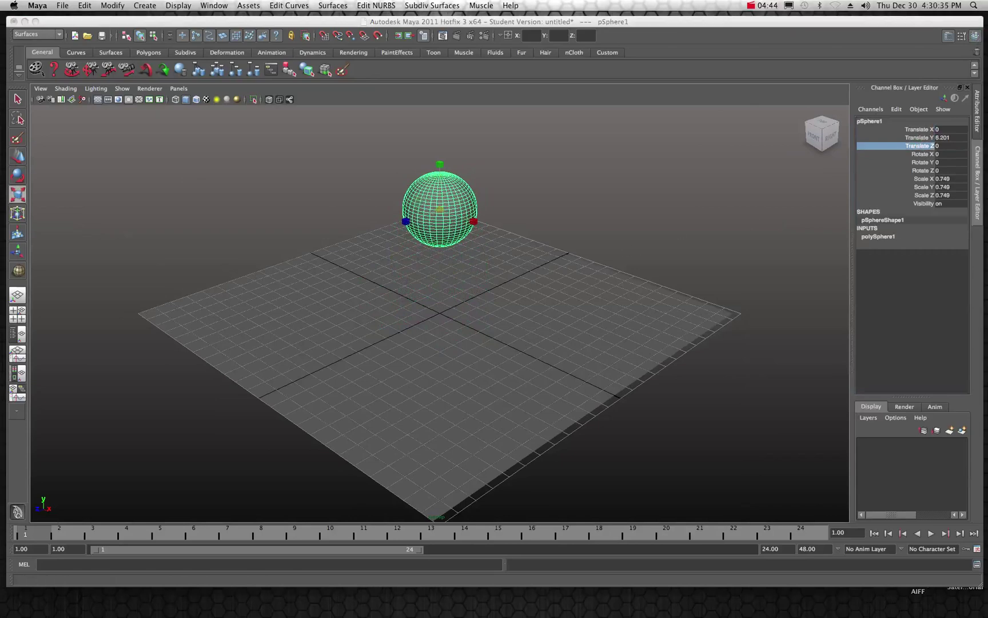
drag(813, 51, 433, 111)
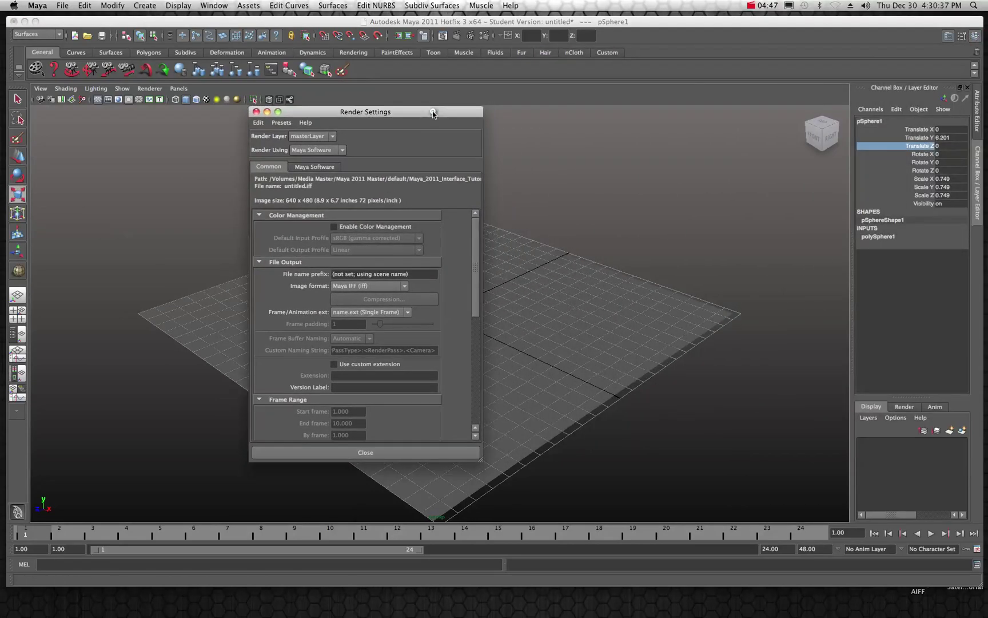
- Set the renderer to mental ray with the Production preset and create Physical Sun and Sky
click(344, 151)
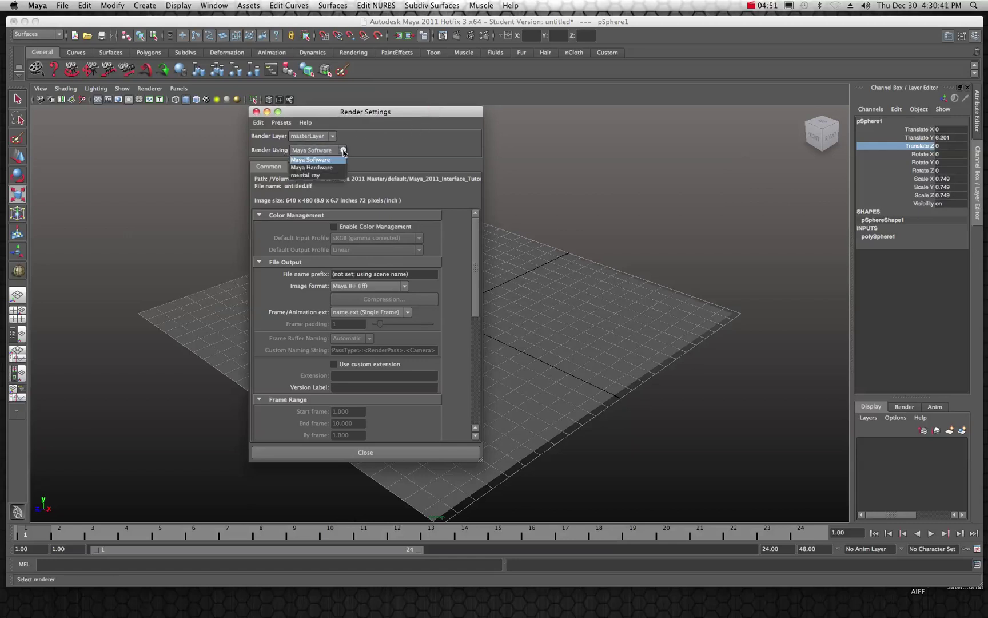
click(330, 175)
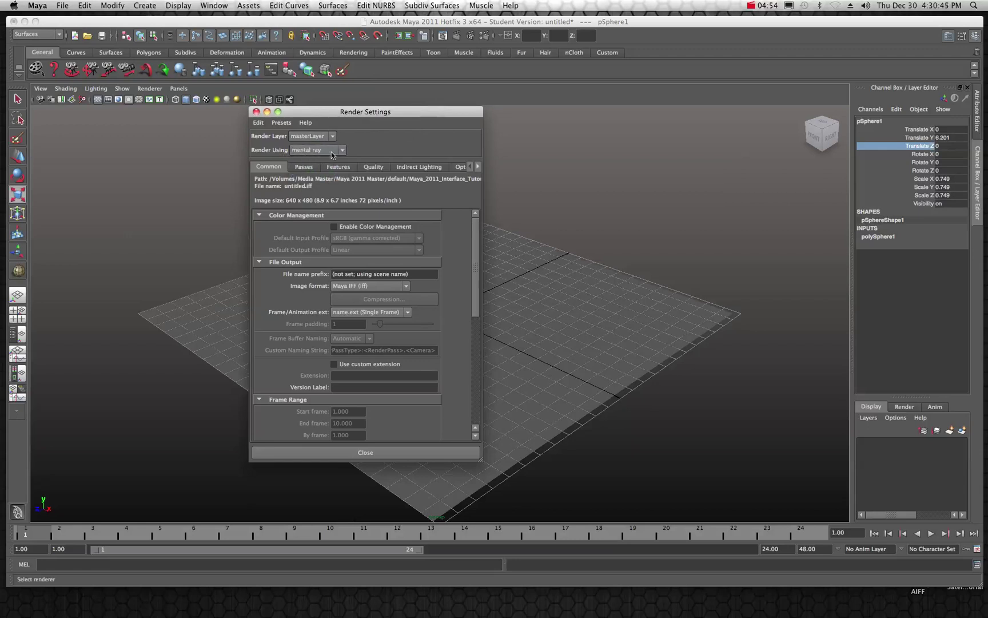
click(373, 167)
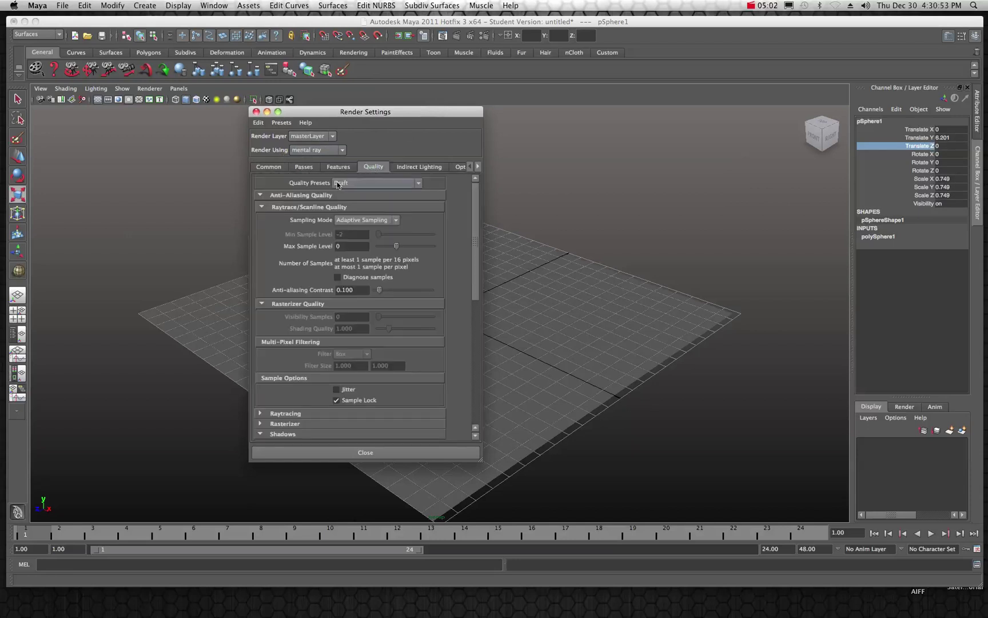
click(419, 184)
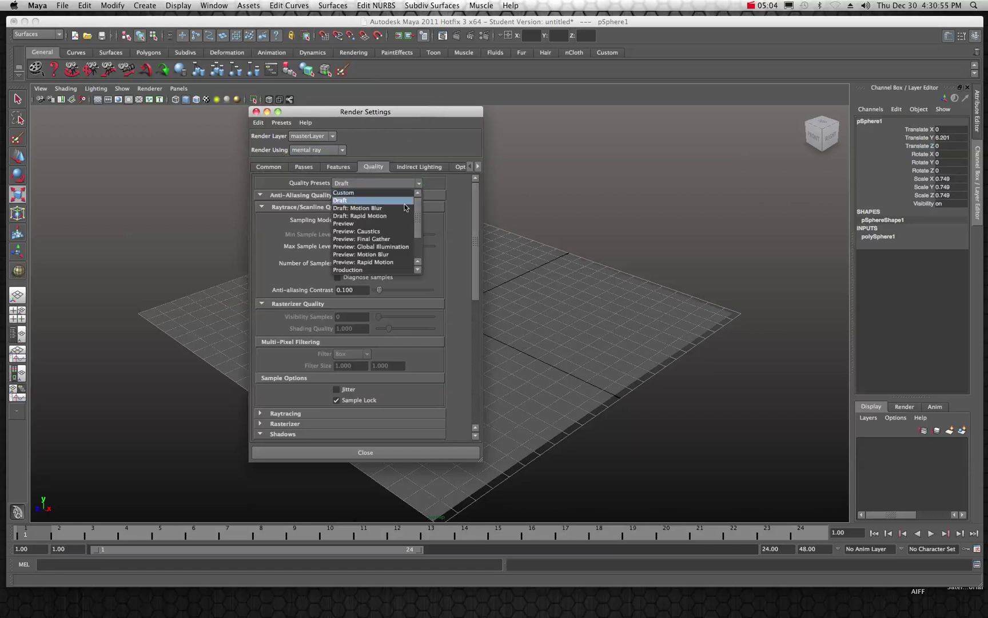
click(365, 271)
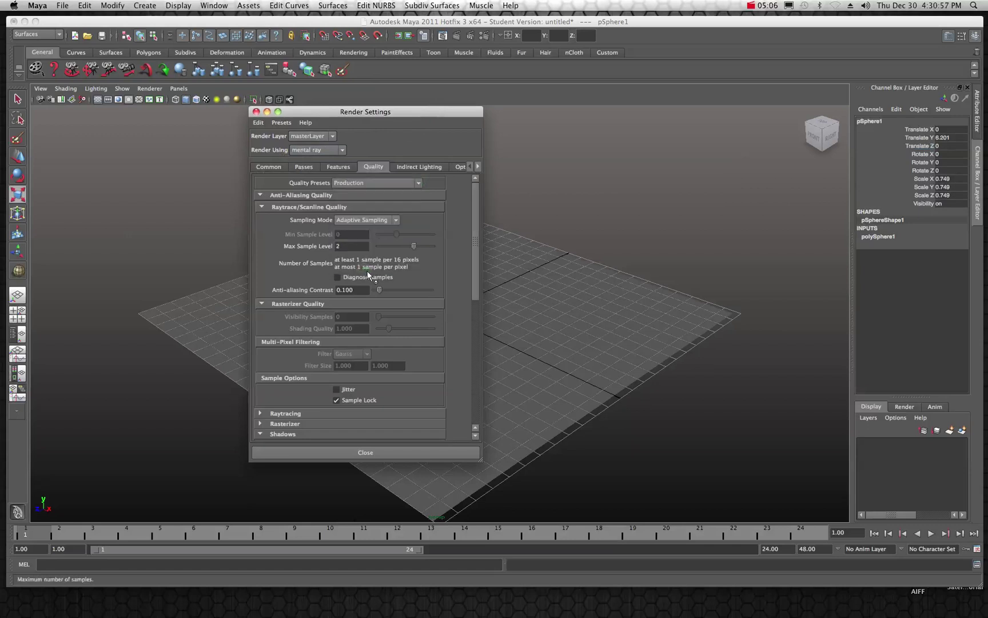
click(414, 166)
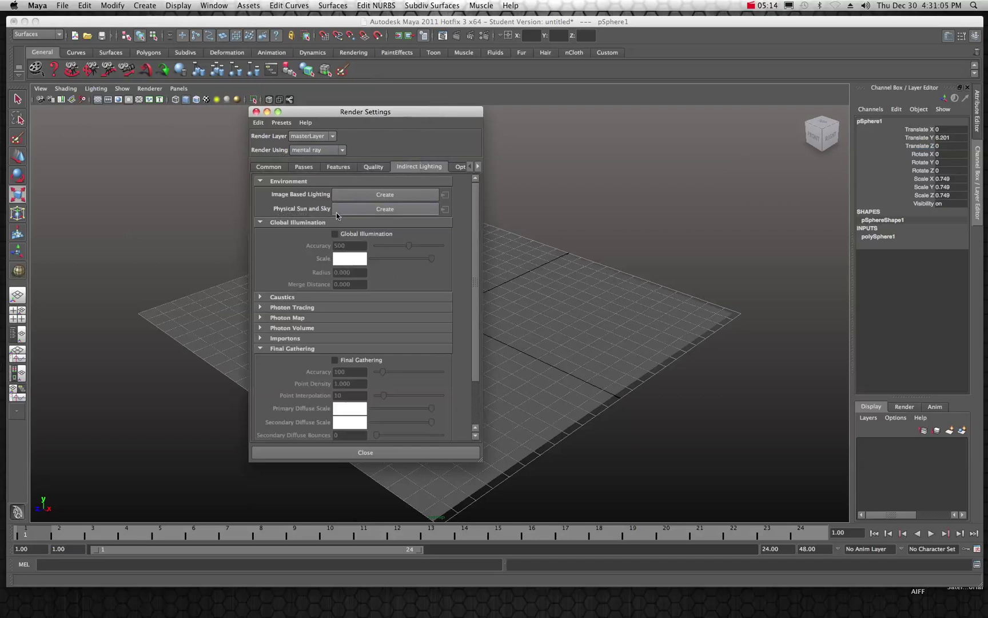
click(387, 208)
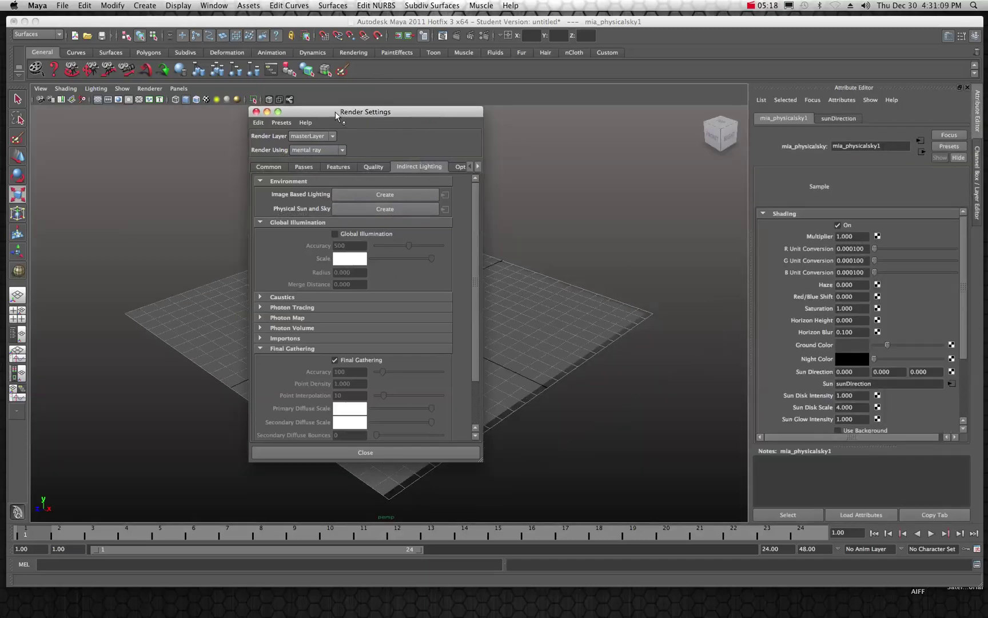
- Put Render Settings away and orbit, pan and zoom the perspective view onto the sphere
drag(327, 112, 758, 138)
click(859, 340)
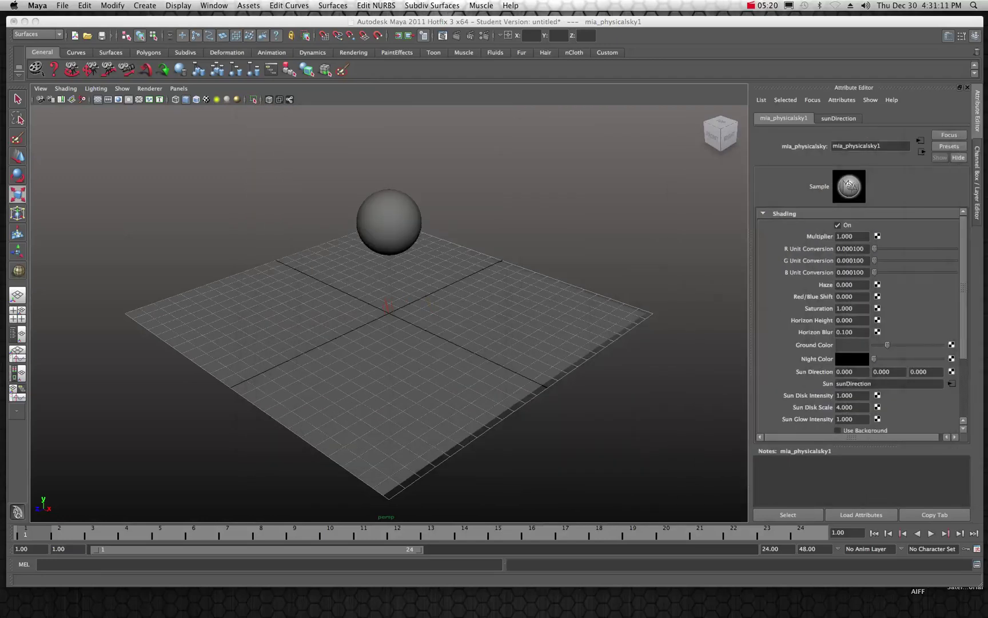
key(r)
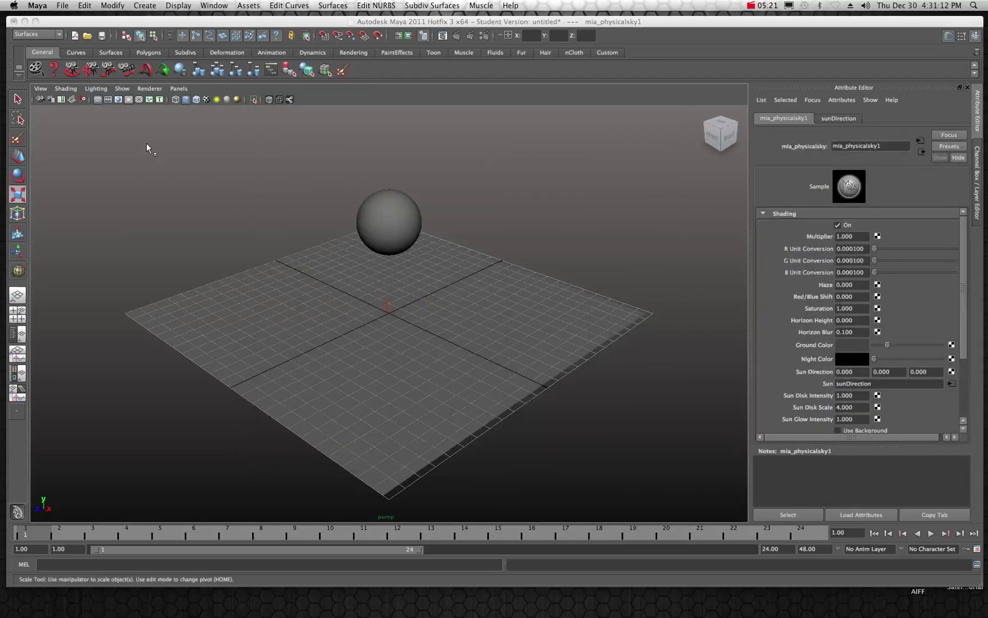
click(72, 70)
alt+drag(198, 304, 209, 289)
click(97, 73)
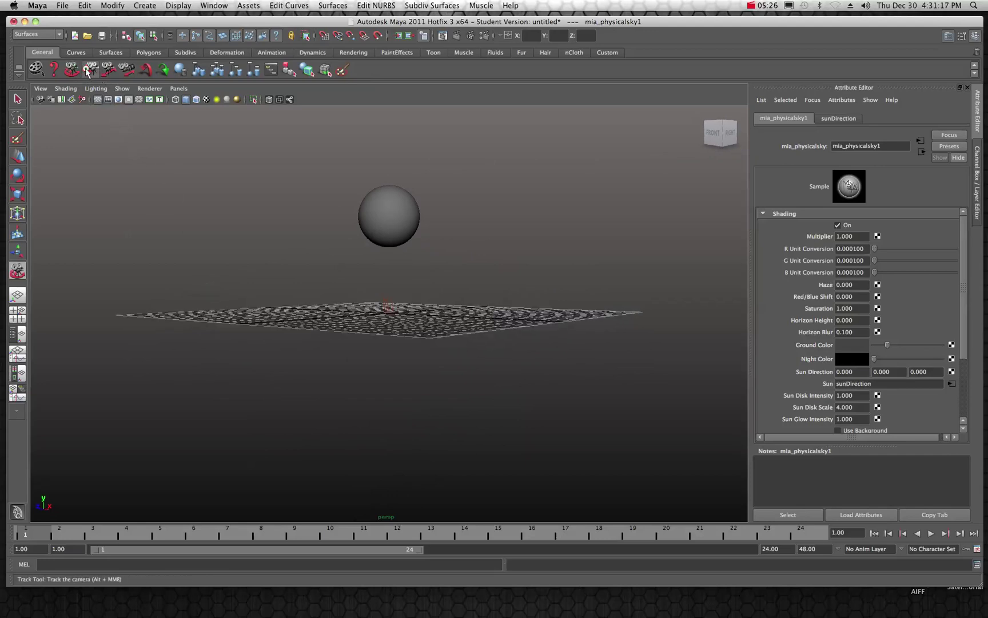
drag(249, 163, 306, 258)
scroll(271, 254, up, 4)
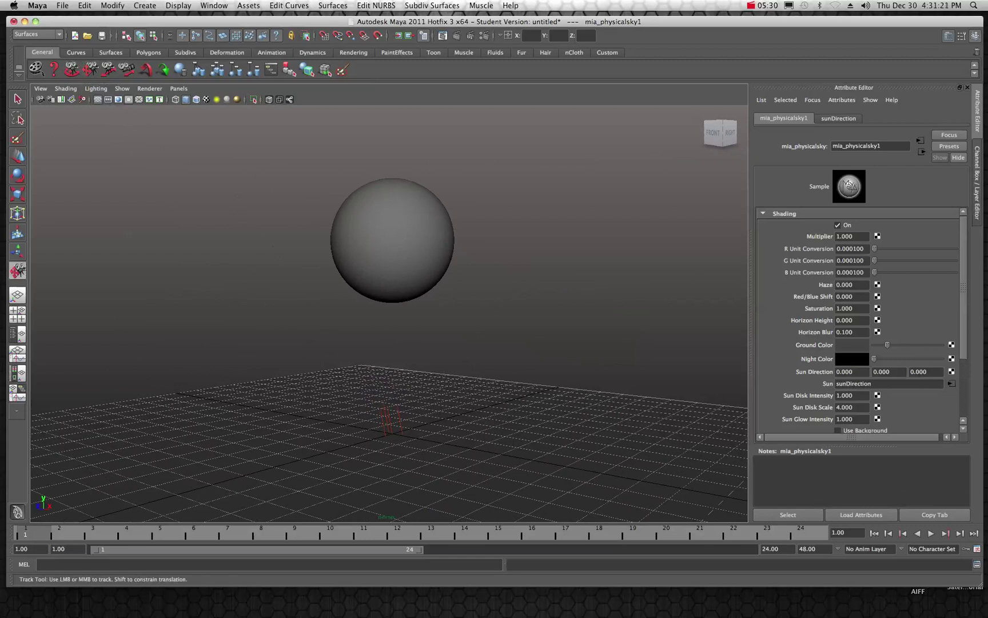
- Render a 640 x 480 mental ray test frame, resize the Render View, then close it
click(458, 36)
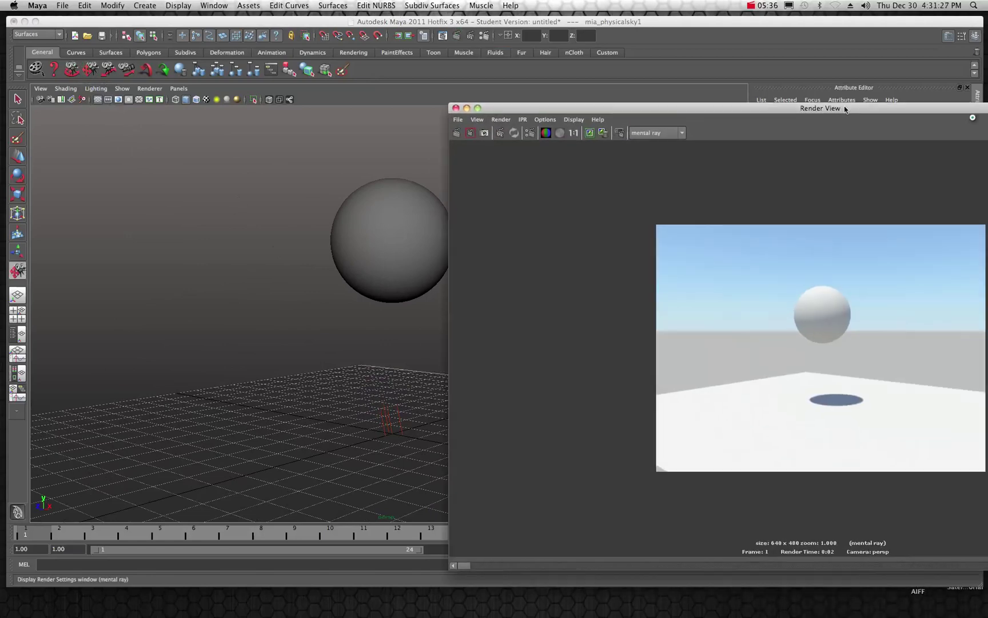
drag(844, 106, 474, 73)
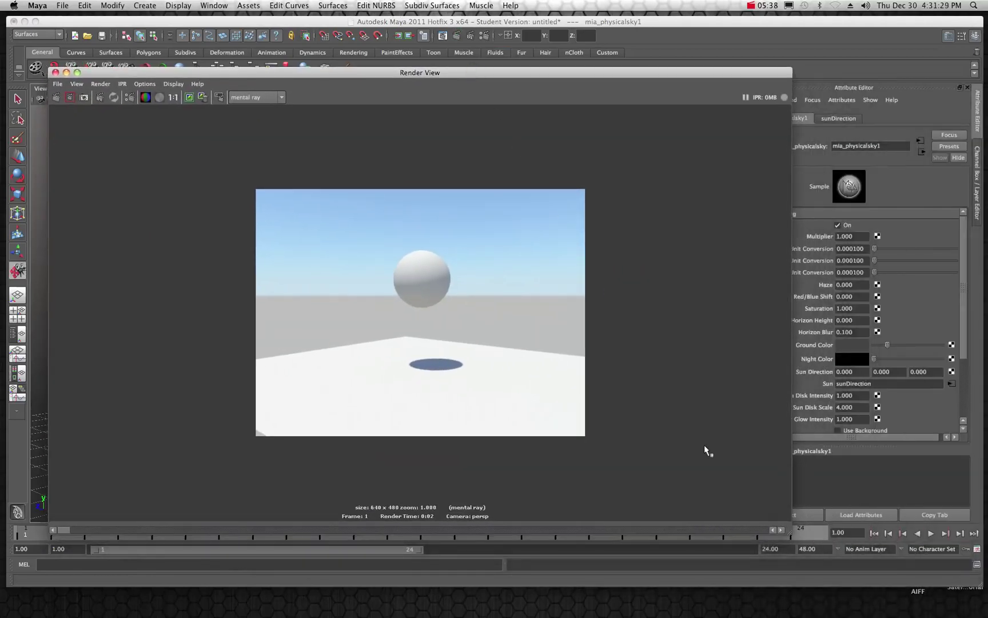
drag(792, 535, 482, 403)
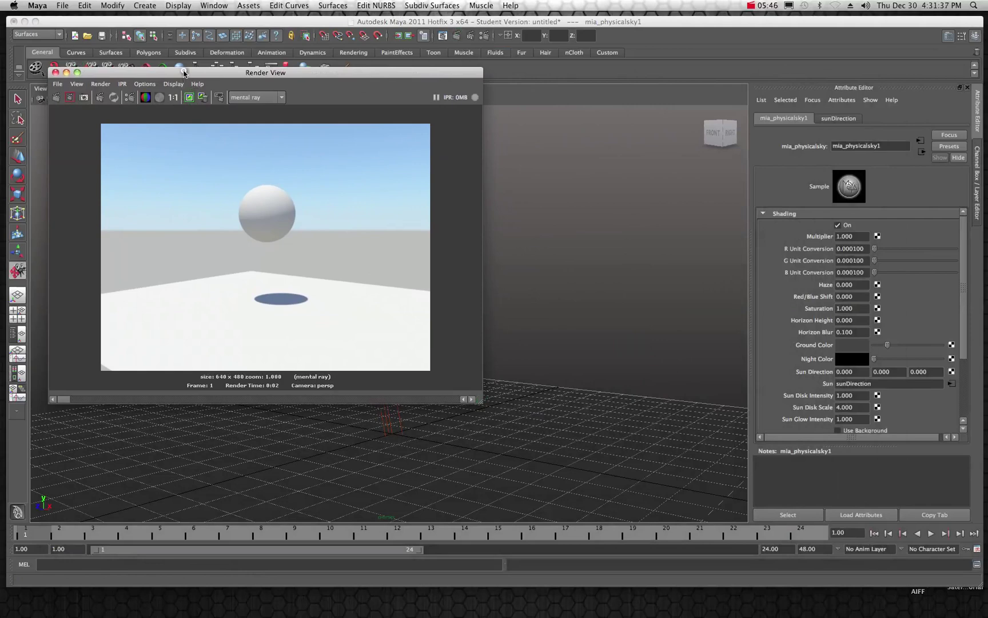
drag(184, 73, 437, 118)
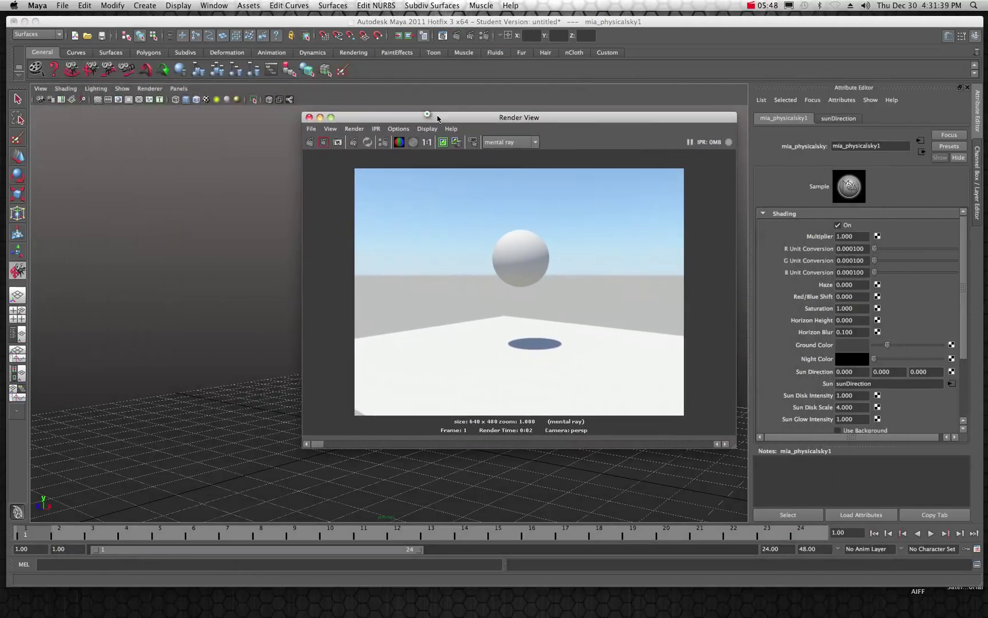
key(super+w)
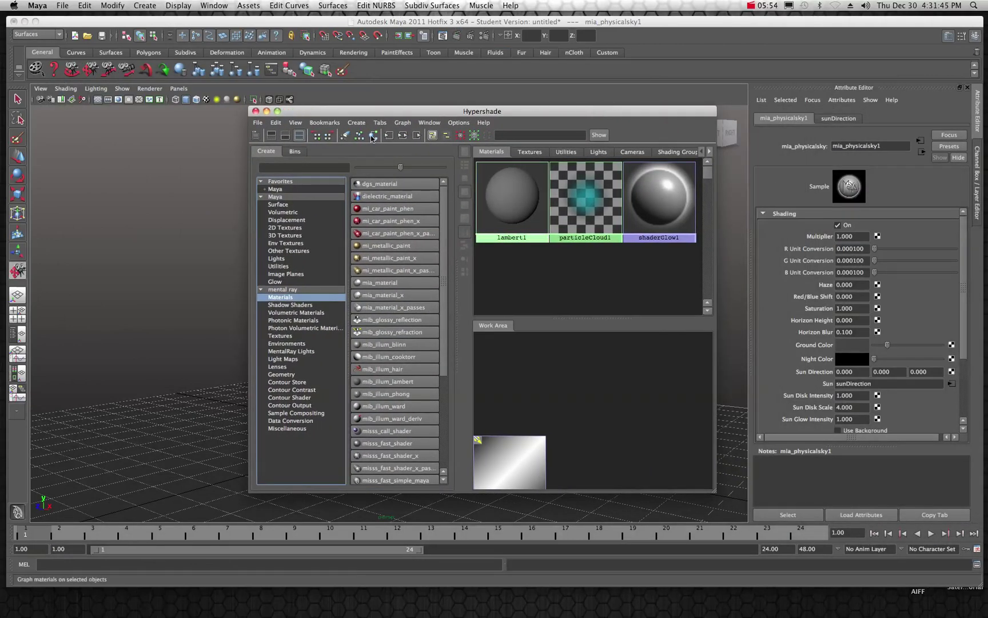
- Clear the Hypershade work area graph and move the window up and left
click(401, 123)
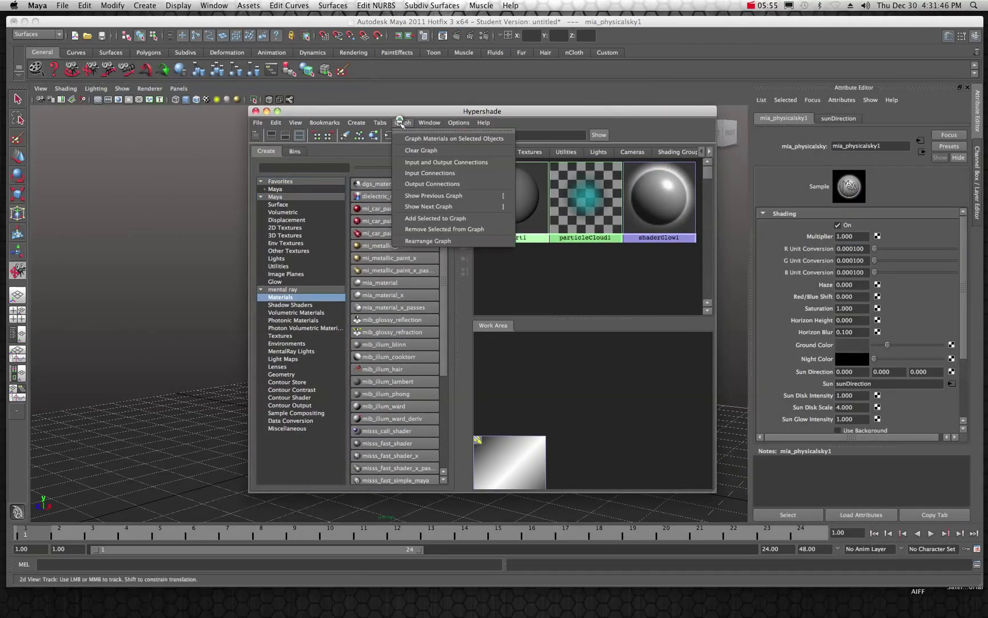
click(404, 148)
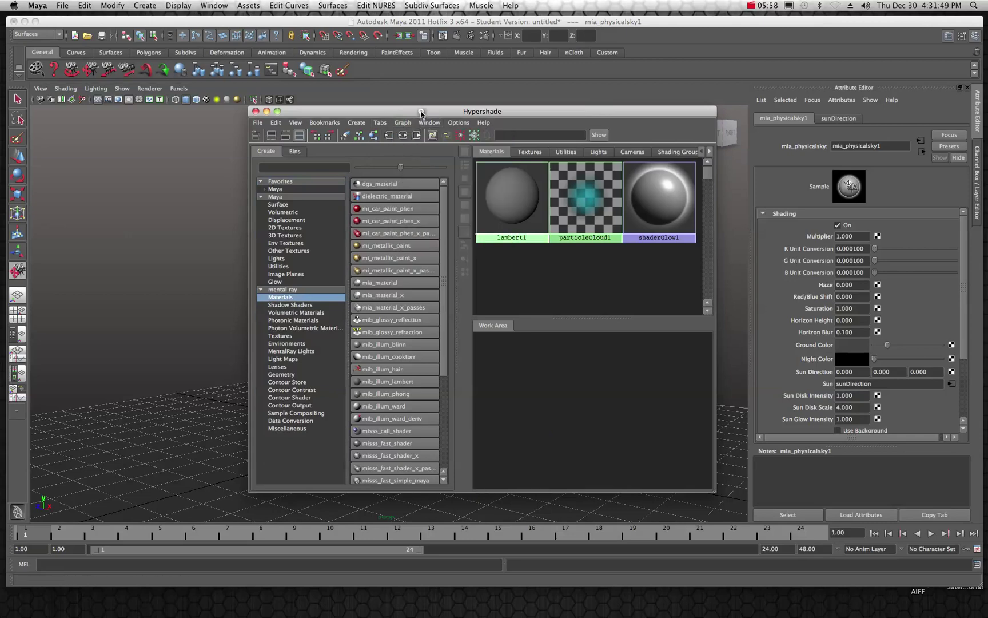
drag(421, 112, 365, 89)
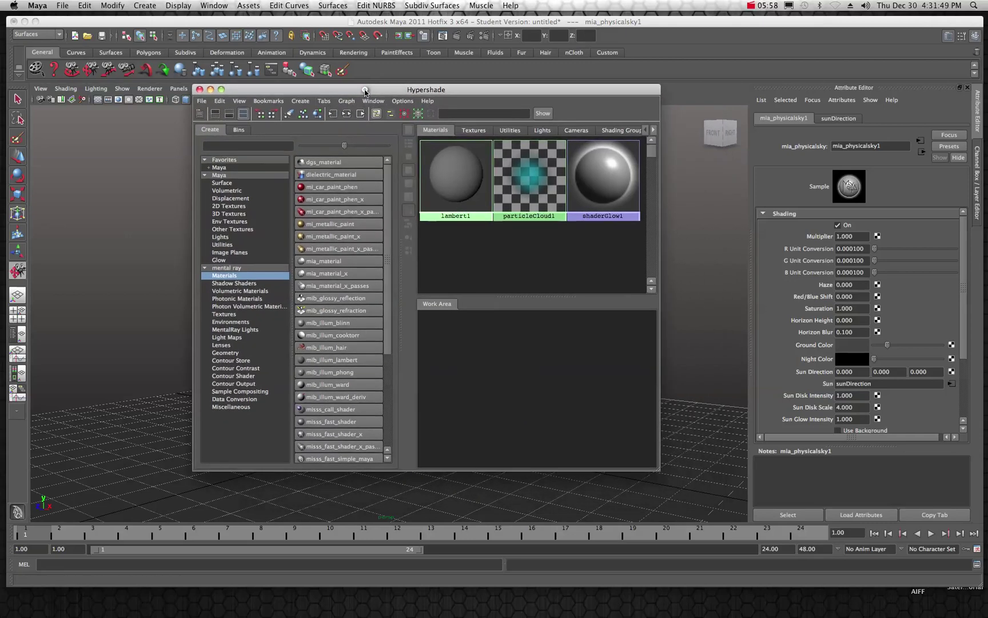
- Create two mia_material_x materials and pan the work area to show both
click(358, 277)
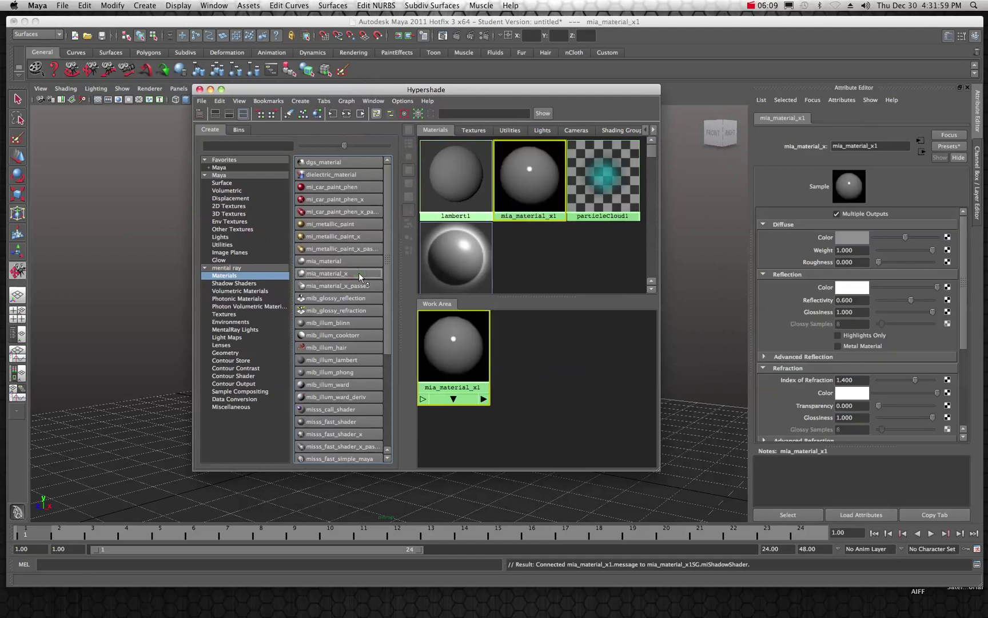
click(358, 273)
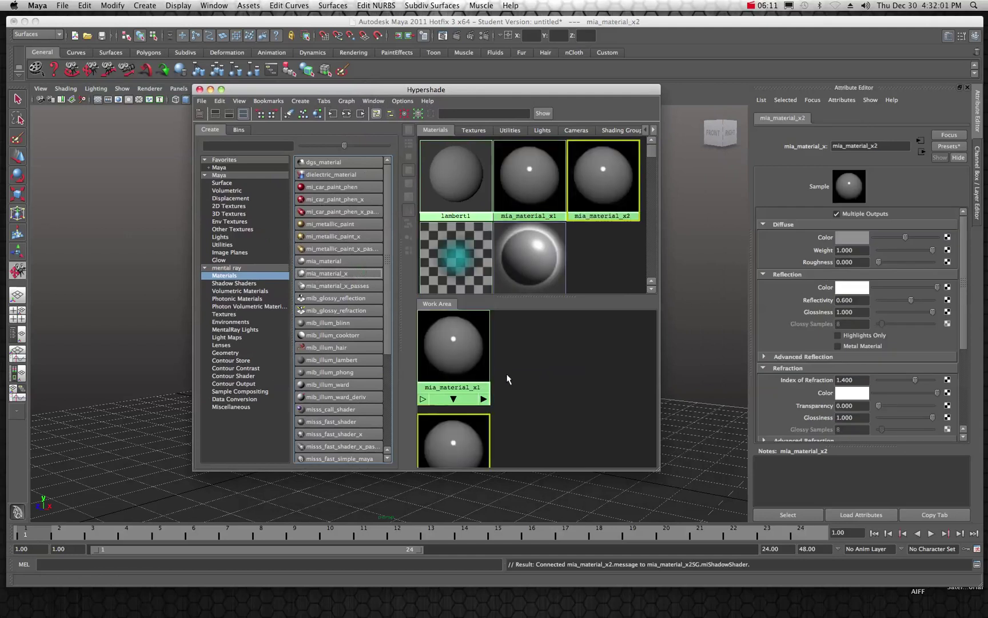
scroll(508, 379, down, 3)
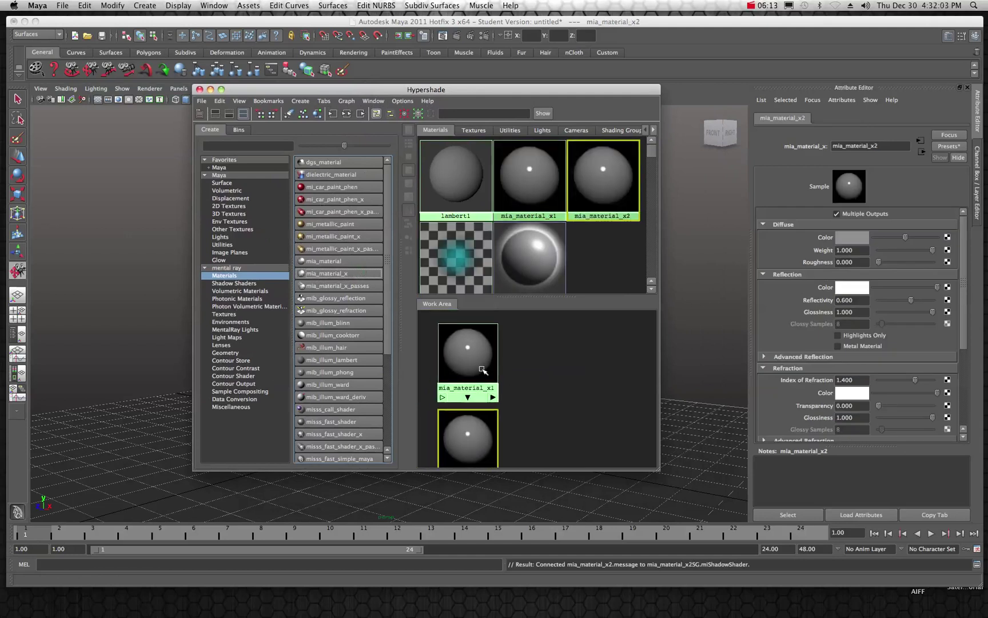
alt+middle_drag(479, 364, 472, 359)
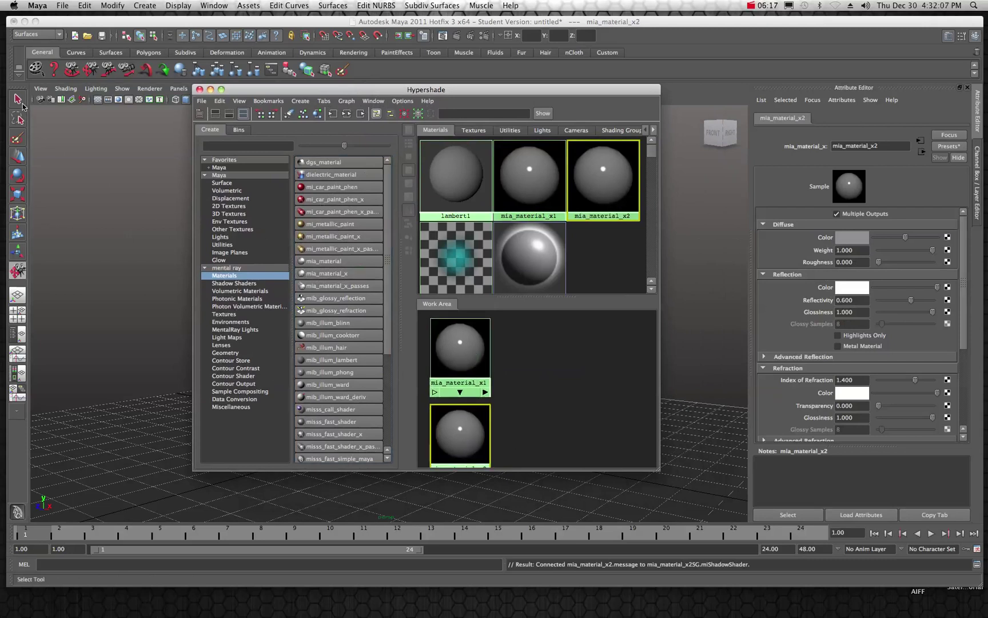
- Place mia_material_x2 beside mia_material_x1, then drag Hypershade off to the right
click(112, 148)
click(459, 425)
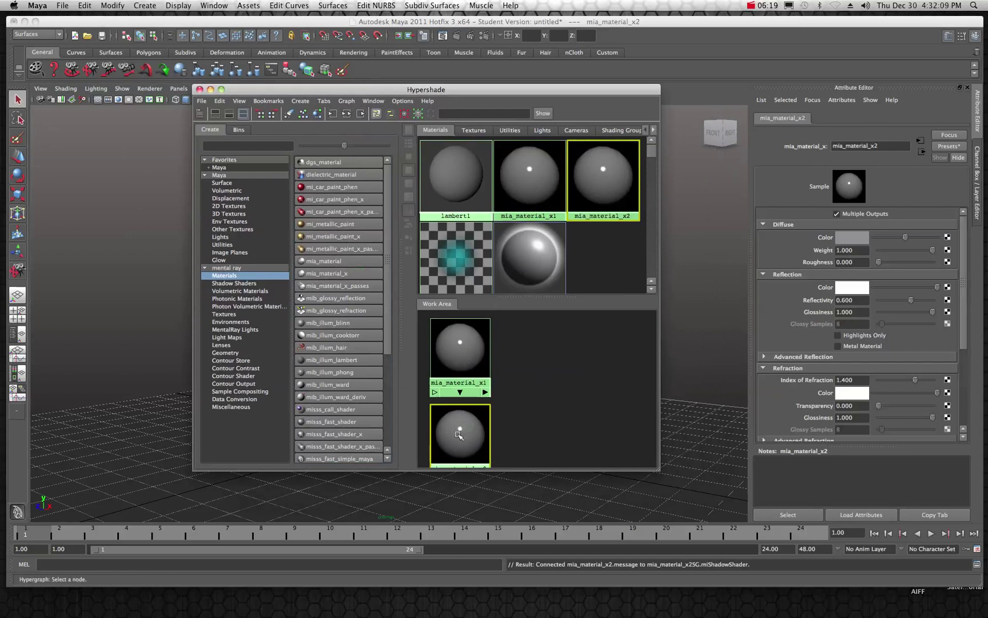
drag(459, 424, 542, 351)
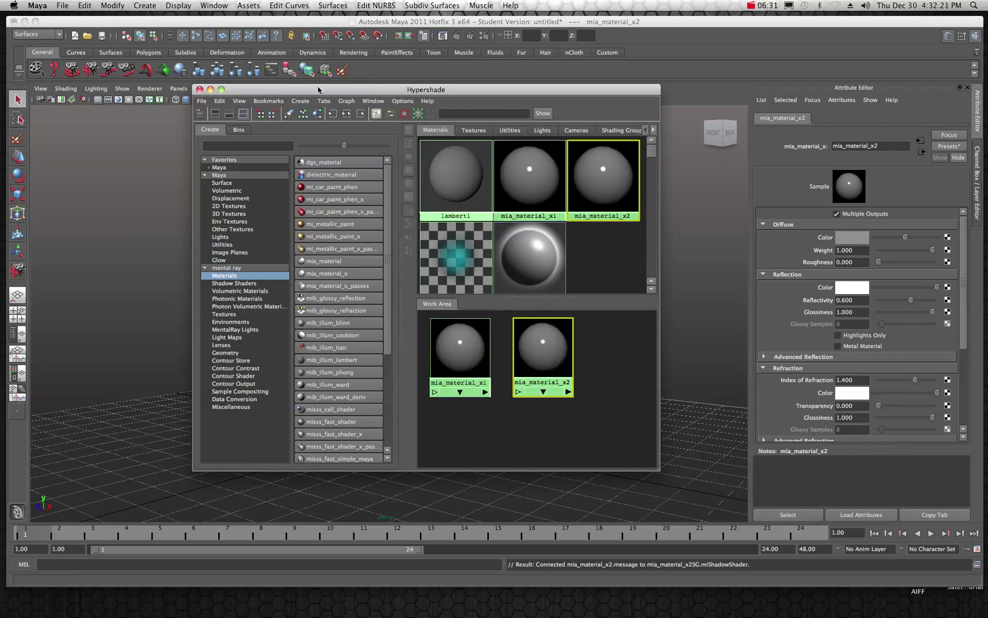
drag(318, 89, 987, 177)
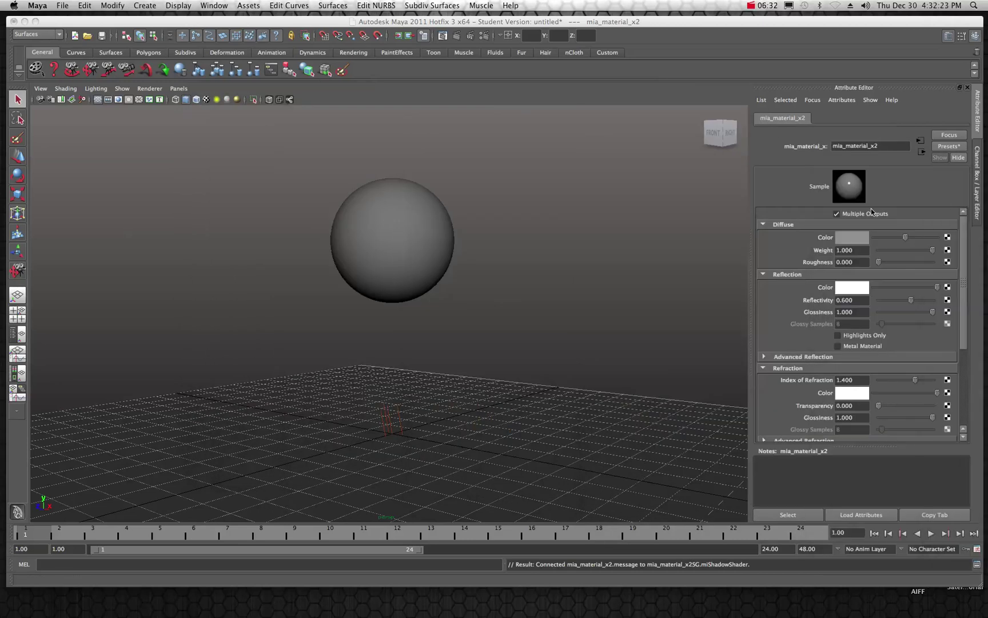
- Assign the existing mia_material_x1 to the sphere
click(402, 232)
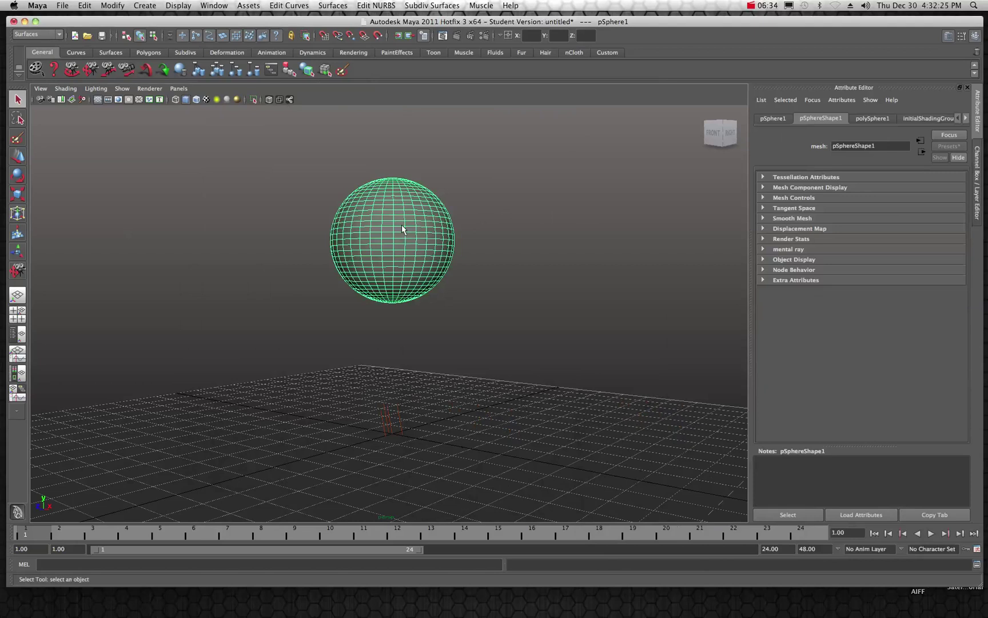
right_click(393, 225)
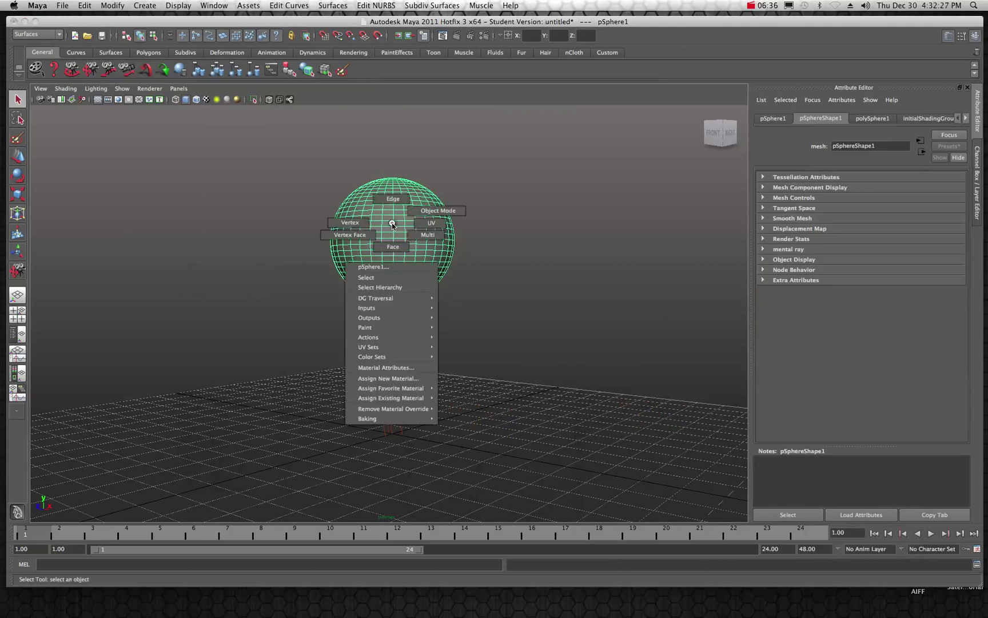
mouse_move(405, 399)
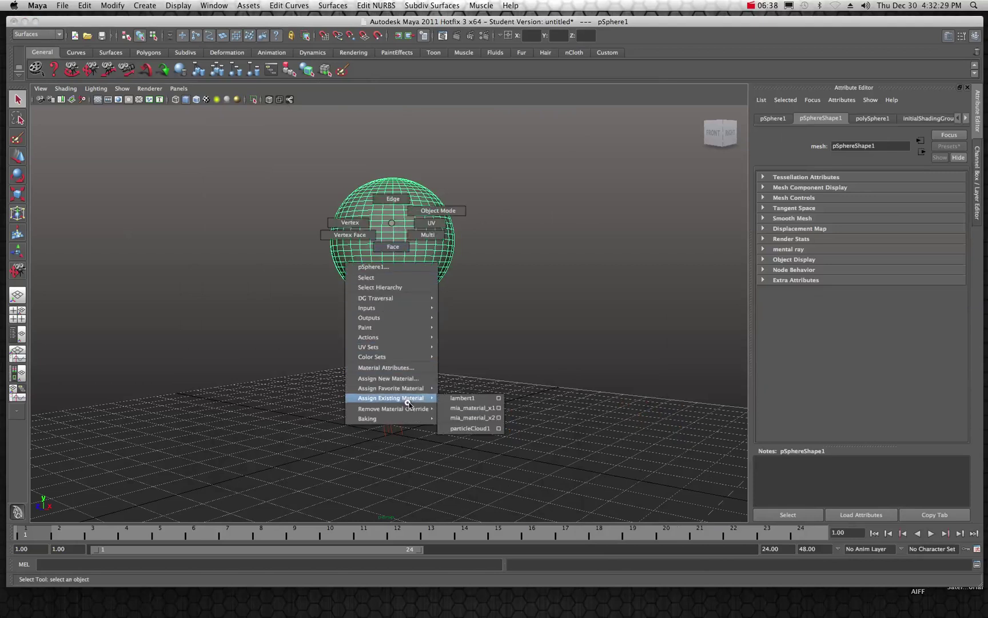
click(471, 408)
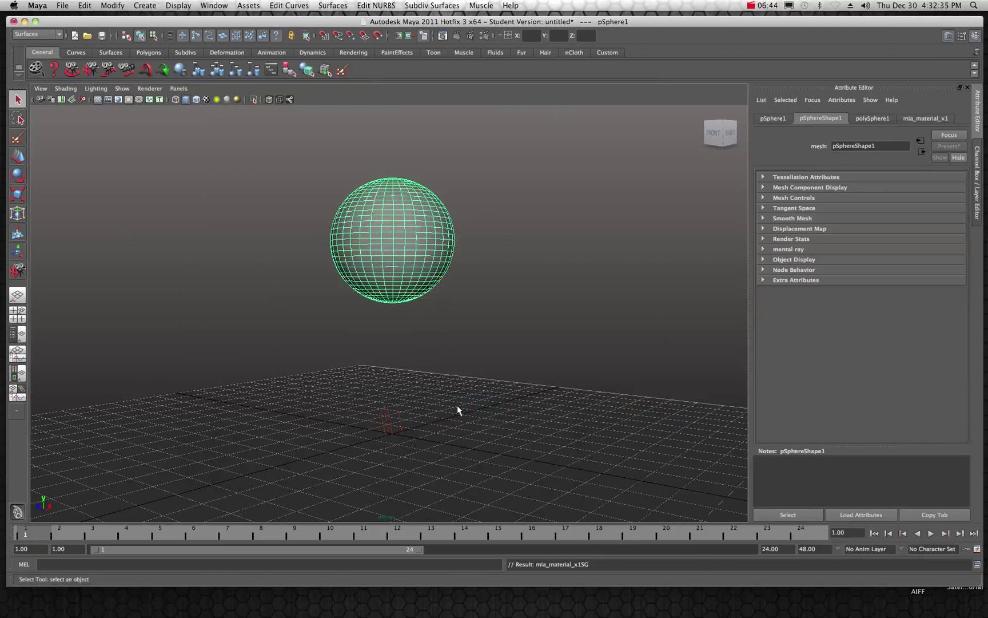
- Select the ground plane and assign it the existing mia_material_x2
click(477, 416)
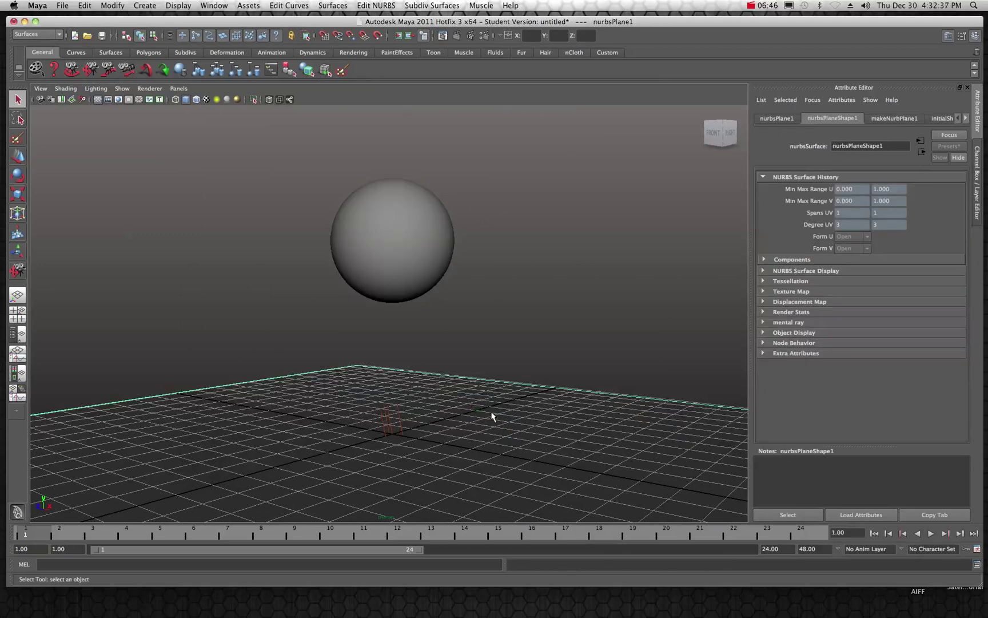
right_click(491, 412)
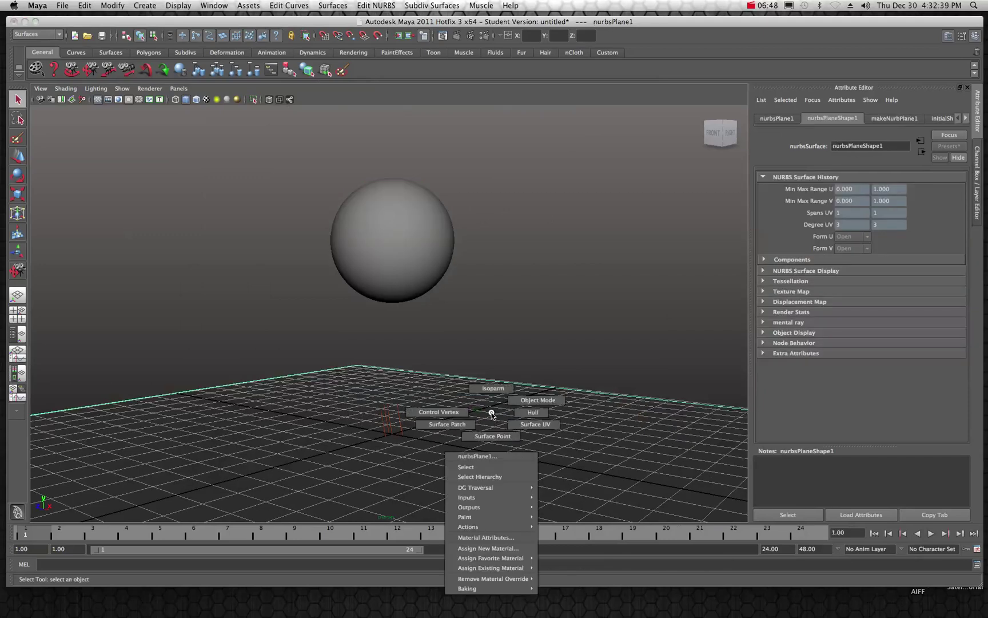
right_drag(487, 465, 567, 588)
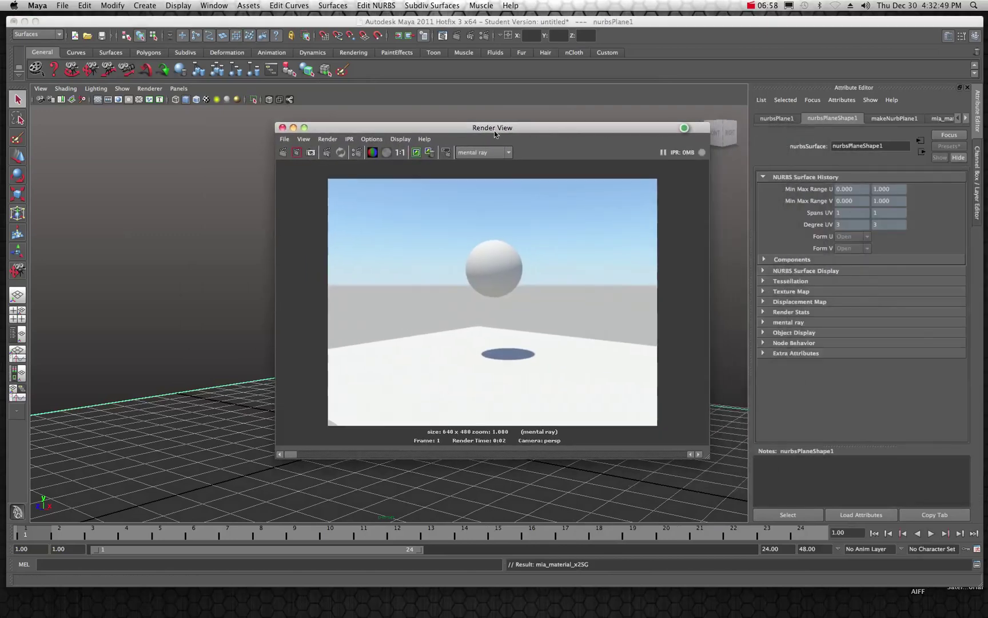
- Redo the 640 x 480 render of the white sphere over the plane, then drag Render View off-screen
click(282, 153)
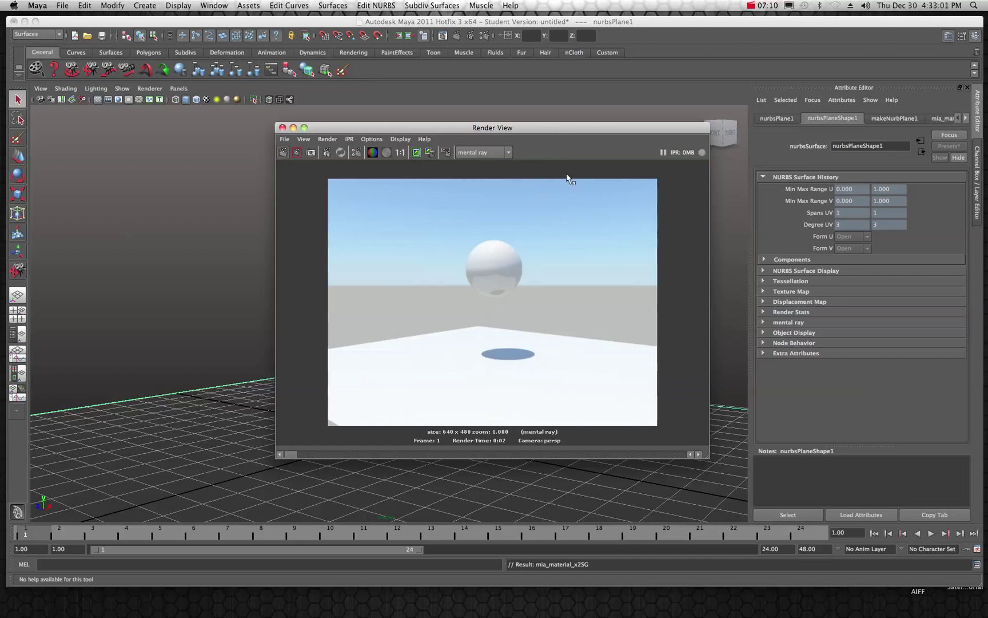
drag(555, 126, 467, 129)
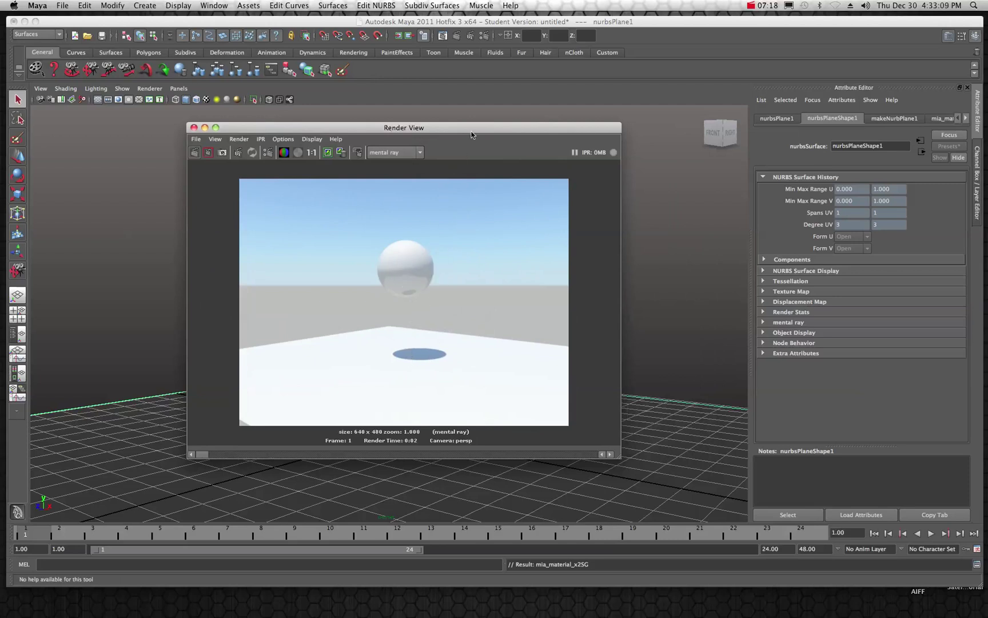
drag(467, 128, 514, 126)
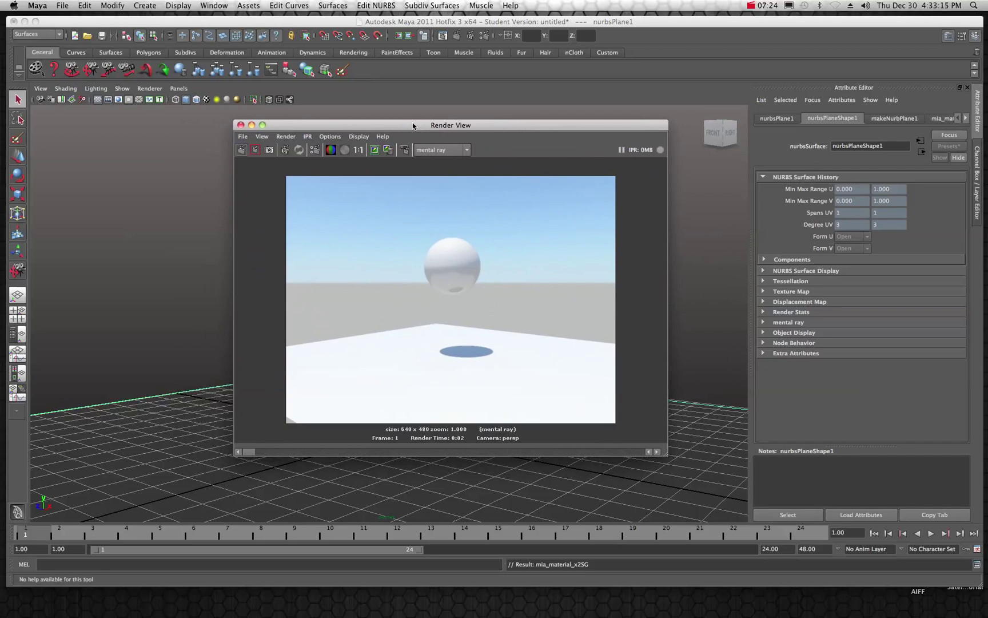
drag(412, 123, 987, 127)
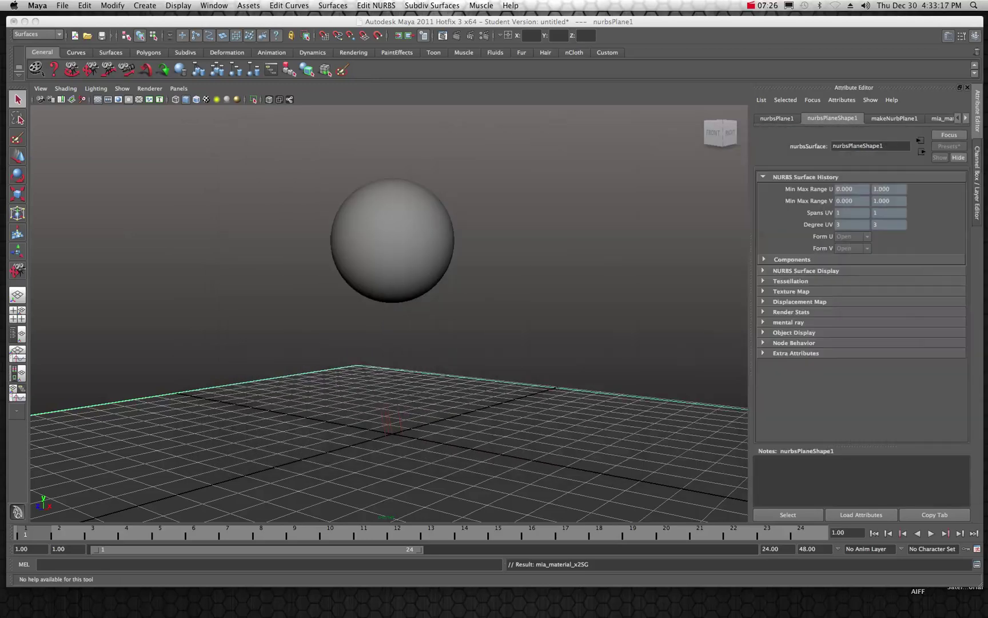
- Replace the sphere's mia_material_x1 with the Chrome preset, then select the ground plane
click(413, 229)
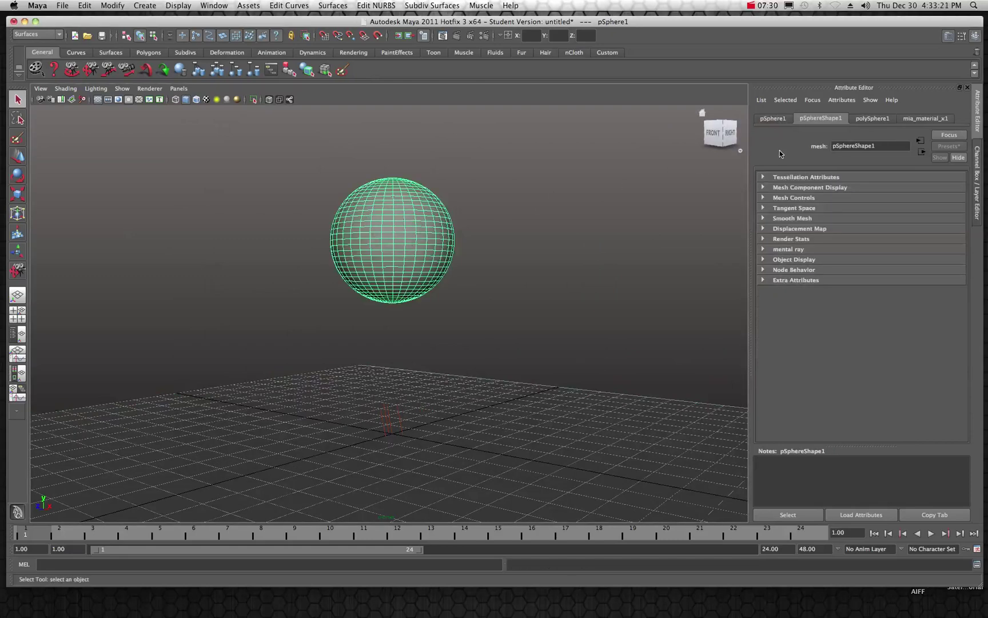
click(921, 119)
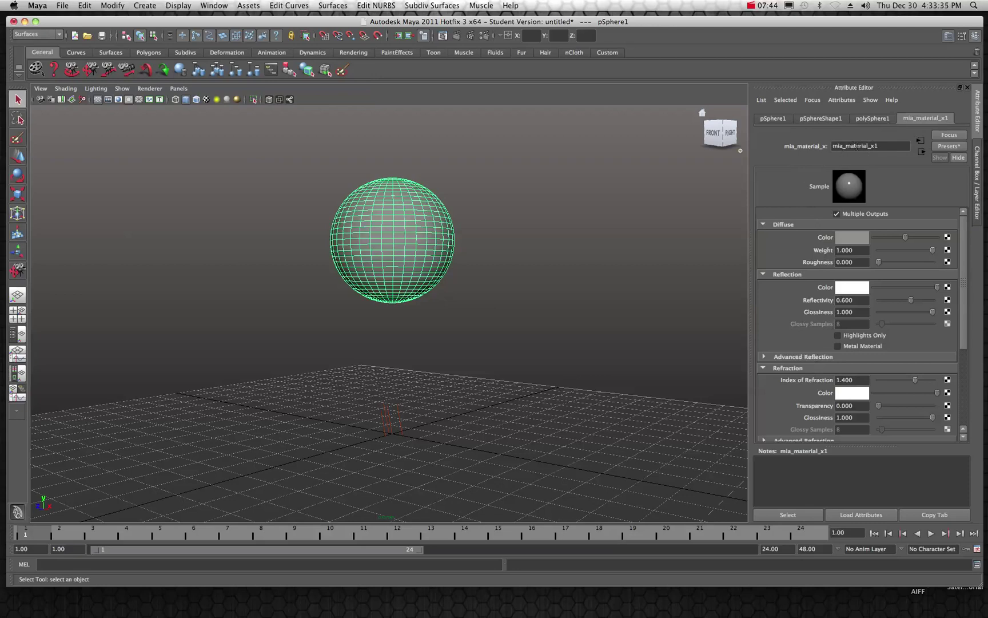
click(947, 146)
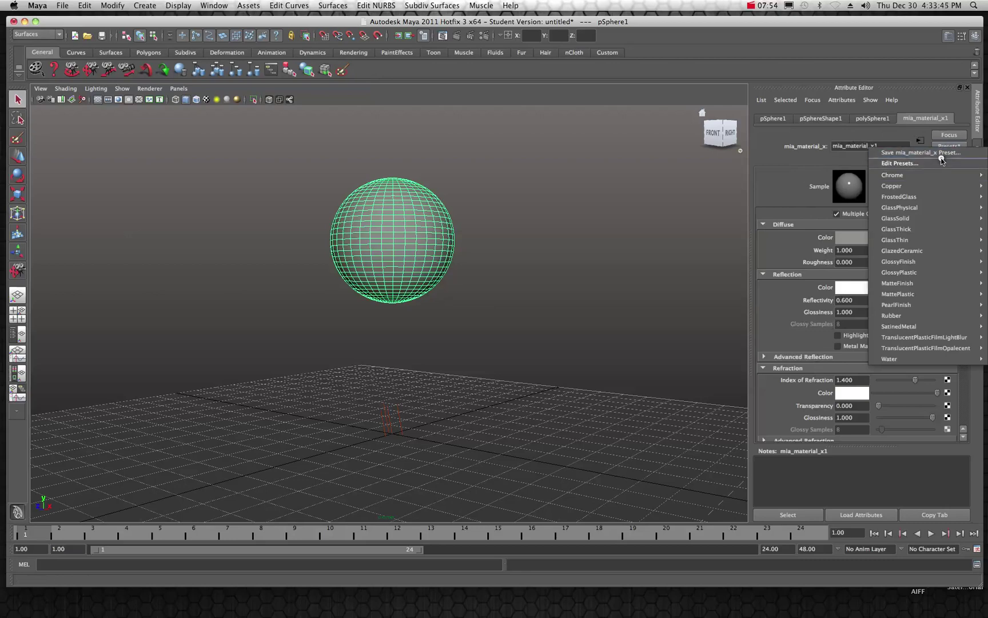
mouse_move(932, 176)
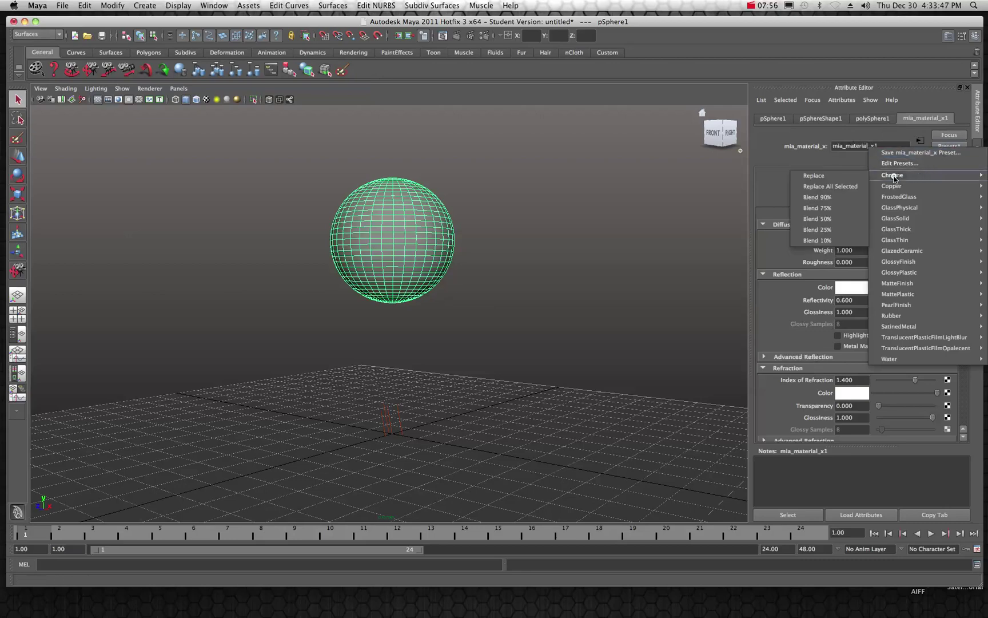
click(806, 176)
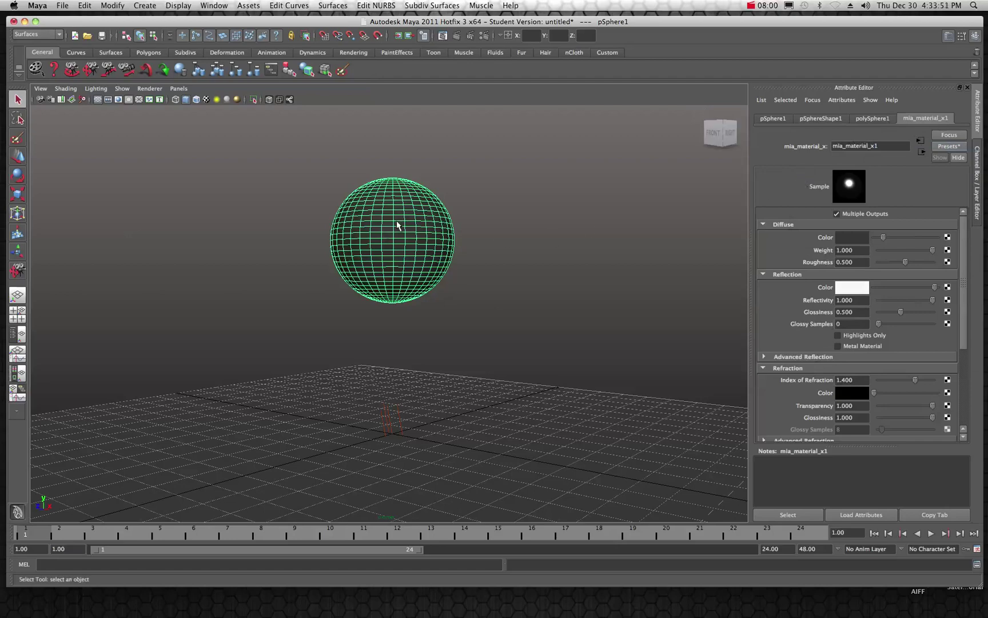
click(504, 433)
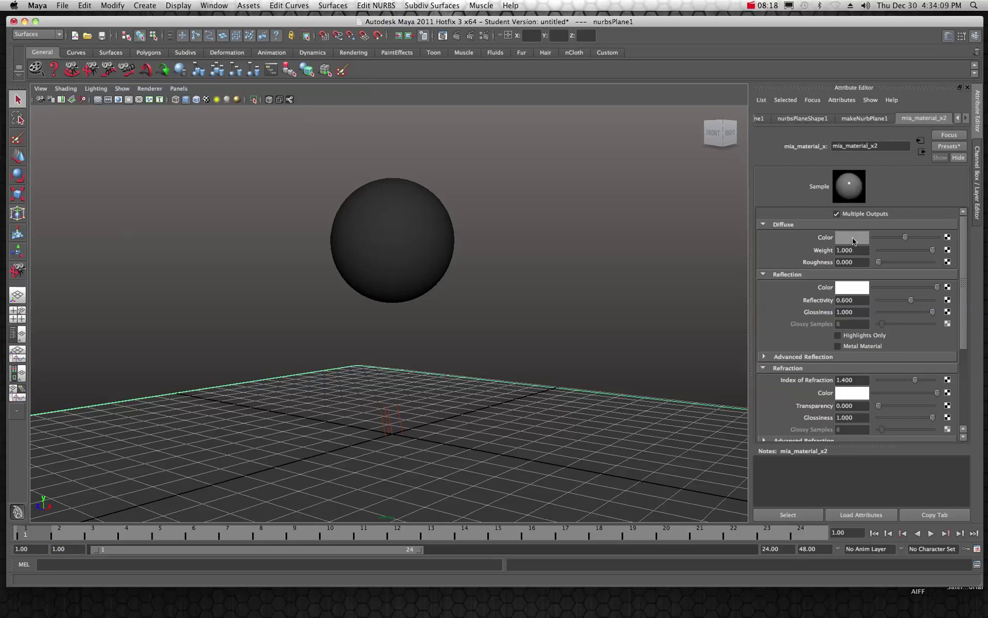
- Apply the Copper preset to the plane's mia_material_x2 and drag Render View back to centre
click(939, 147)
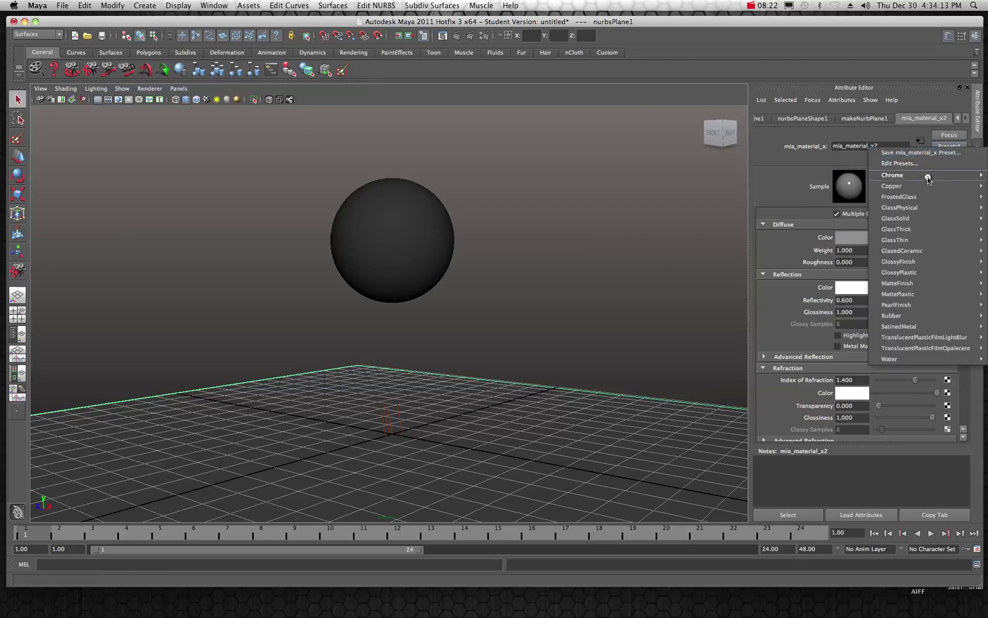
mouse_move(922, 187)
click(858, 187)
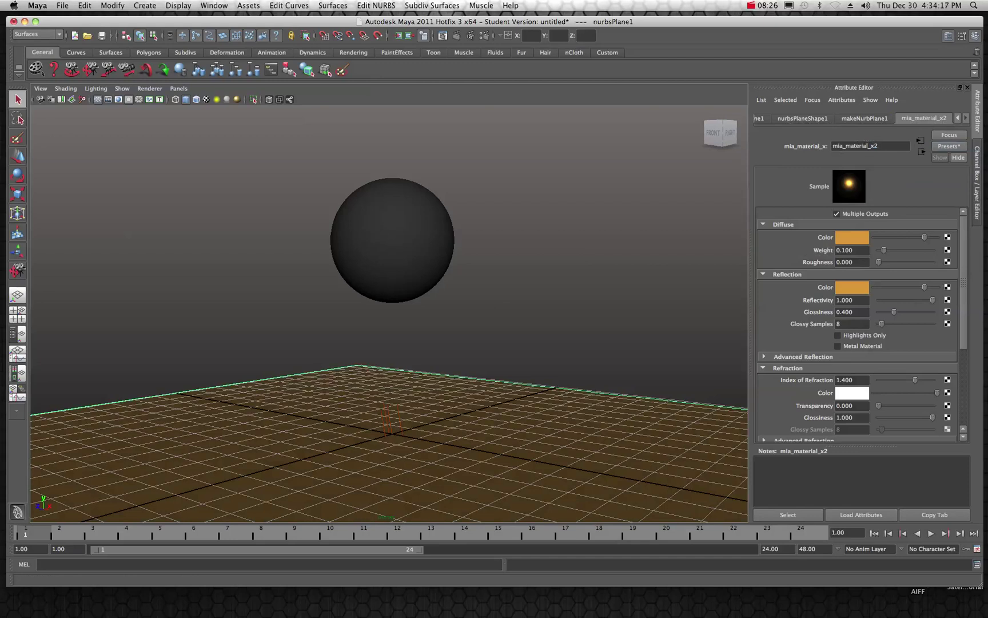
drag(915, 128, 283, 129)
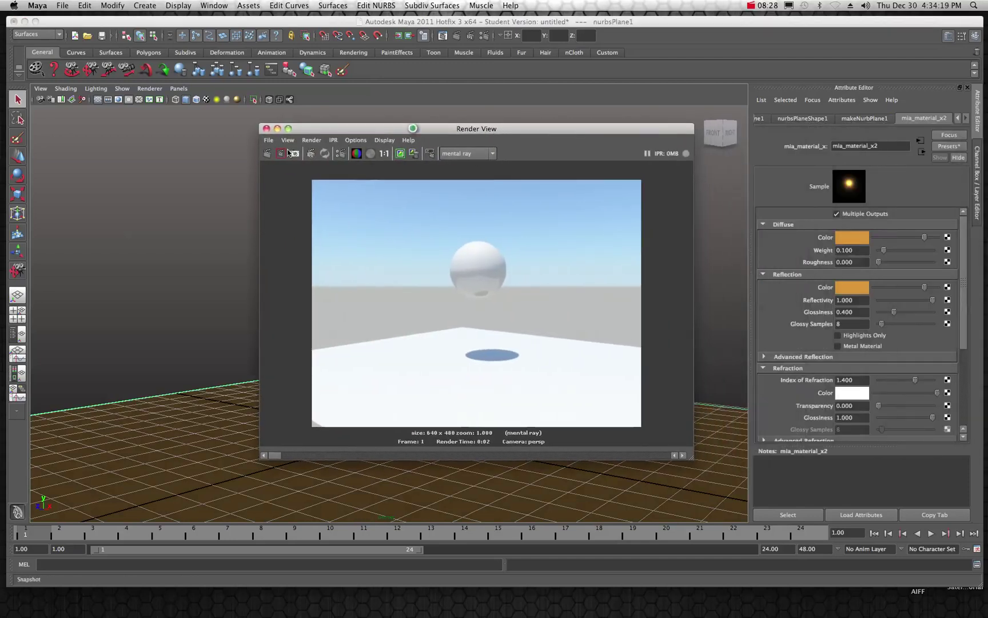
- Render the chrome sphere over the copper plane with mental ray, then close Render View
click(268, 154)
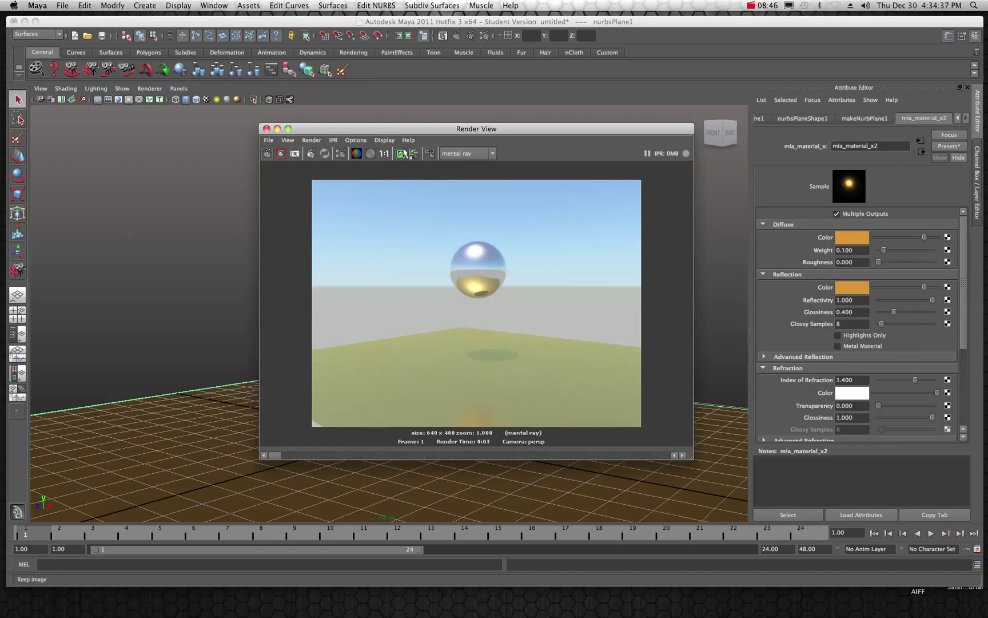
drag(410, 131, 872, 139)
click(961, 203)
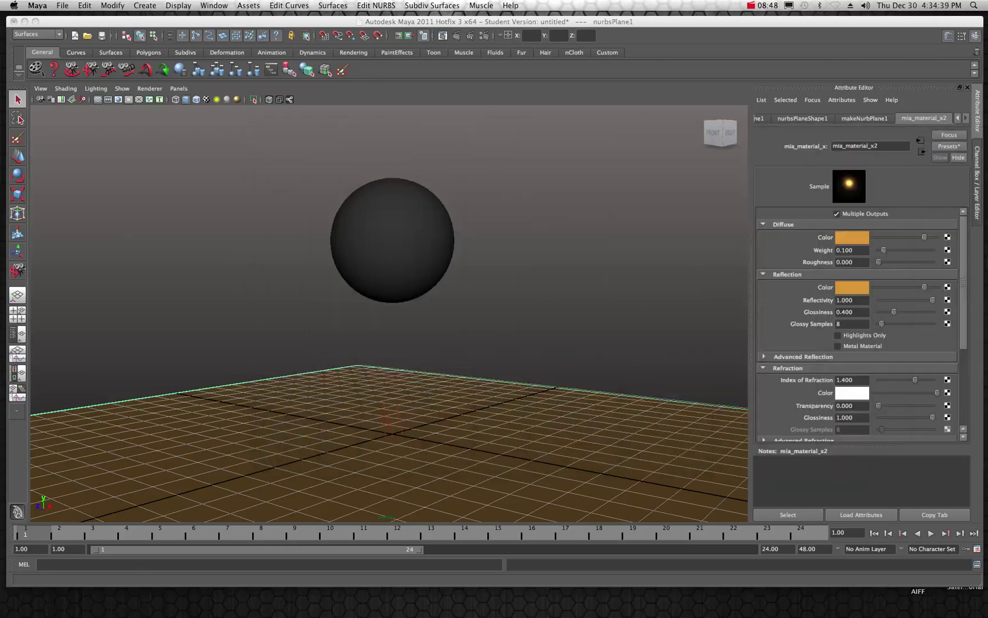
- Pan and dolly the perspective view to reframe the sphere and plane
click(90, 70)
drag(280, 379, 309, 357)
scroll(306, 347, down, 4)
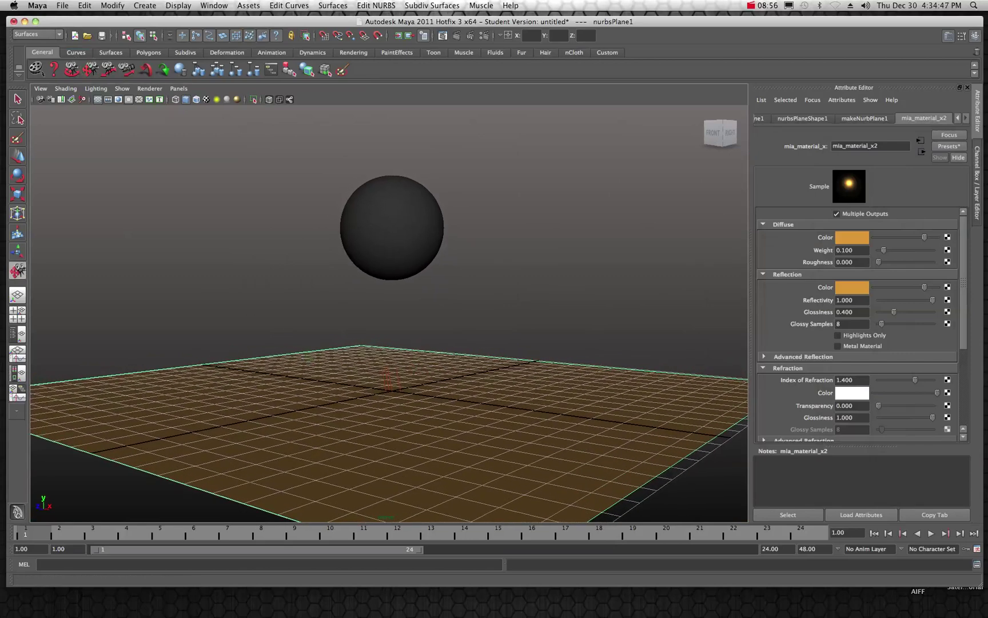
- Re-render the scene at 640 x 480 to check the chrome sphere over the plane
drag(730, 146, 707, 143)
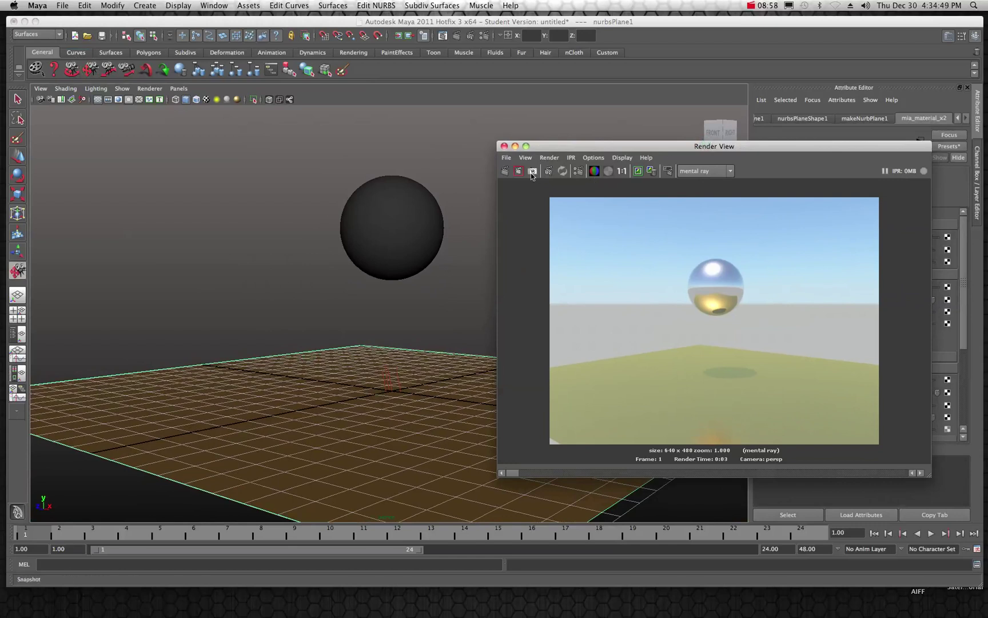
click(503, 174)
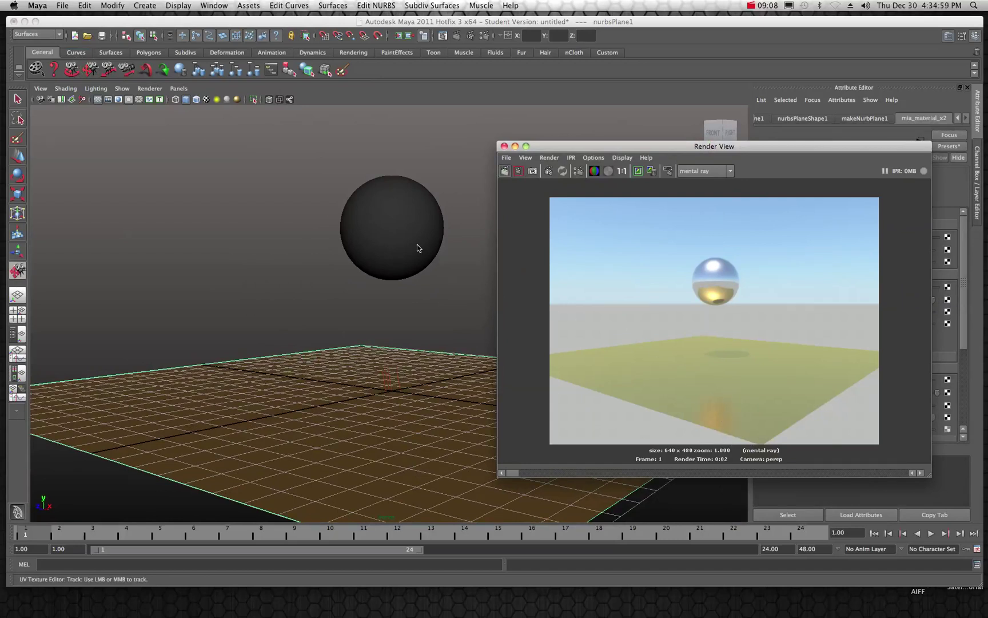
click(405, 235)
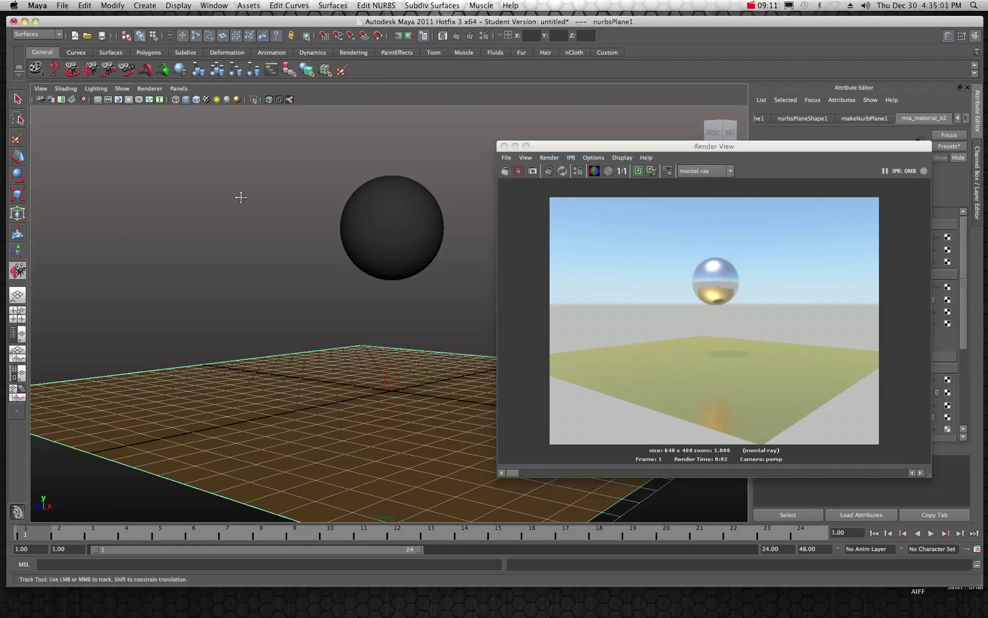
- Select the sphere and switch to the Move tool
click(18, 98)
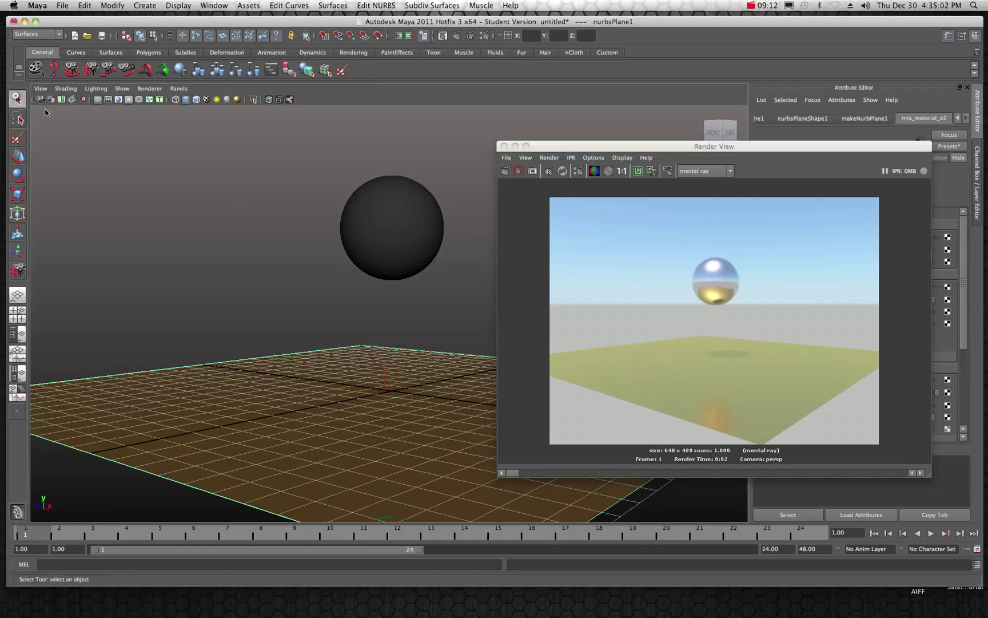
click(410, 210)
click(16, 159)
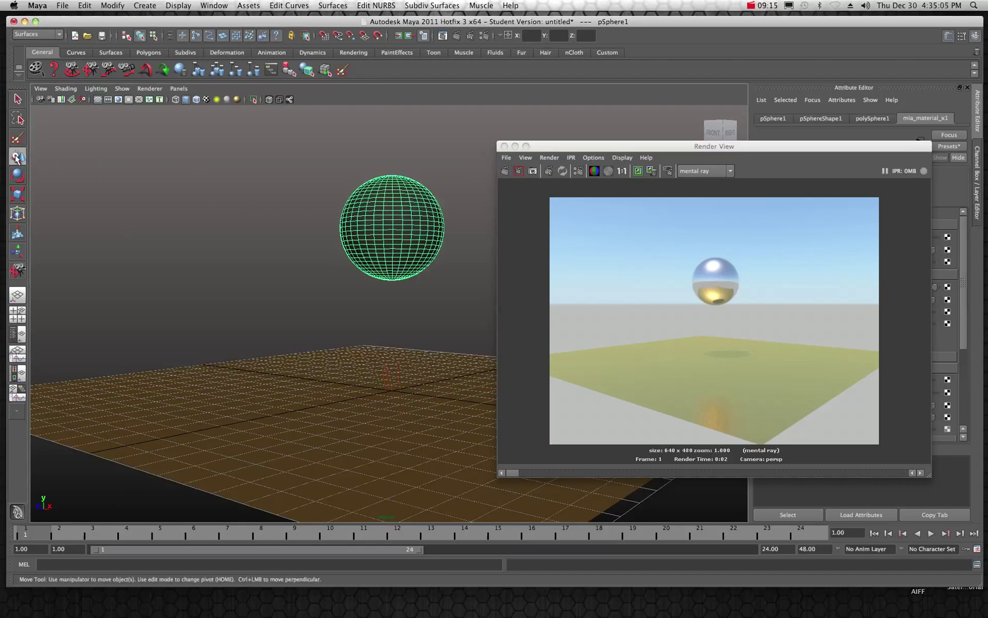
- Lower the sphere toward the plane and scale it down slightly
drag(393, 195, 375, 269)
click(18, 195)
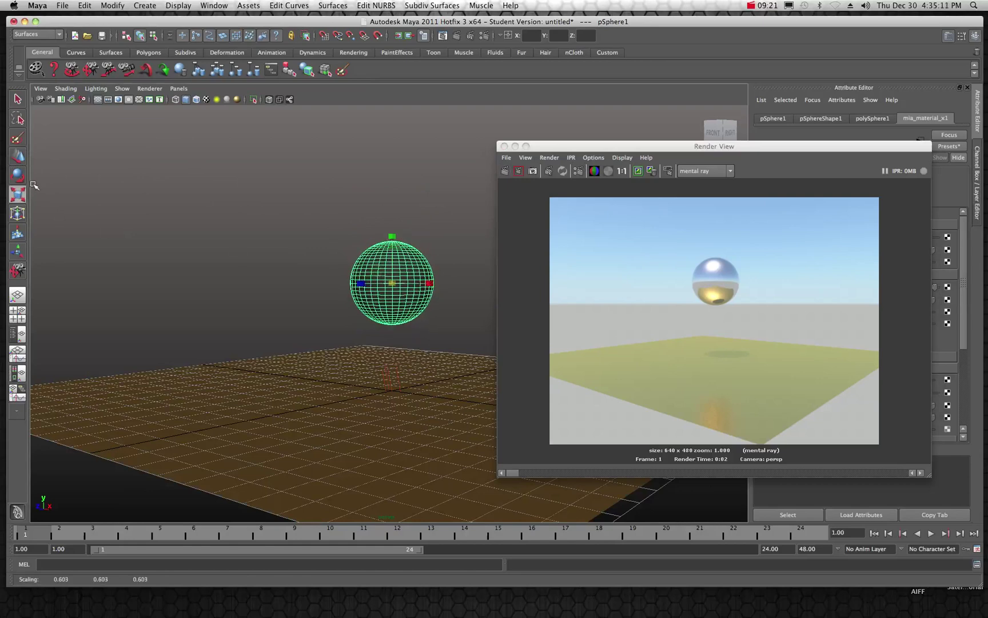
scroll(286, 201, up, 1)
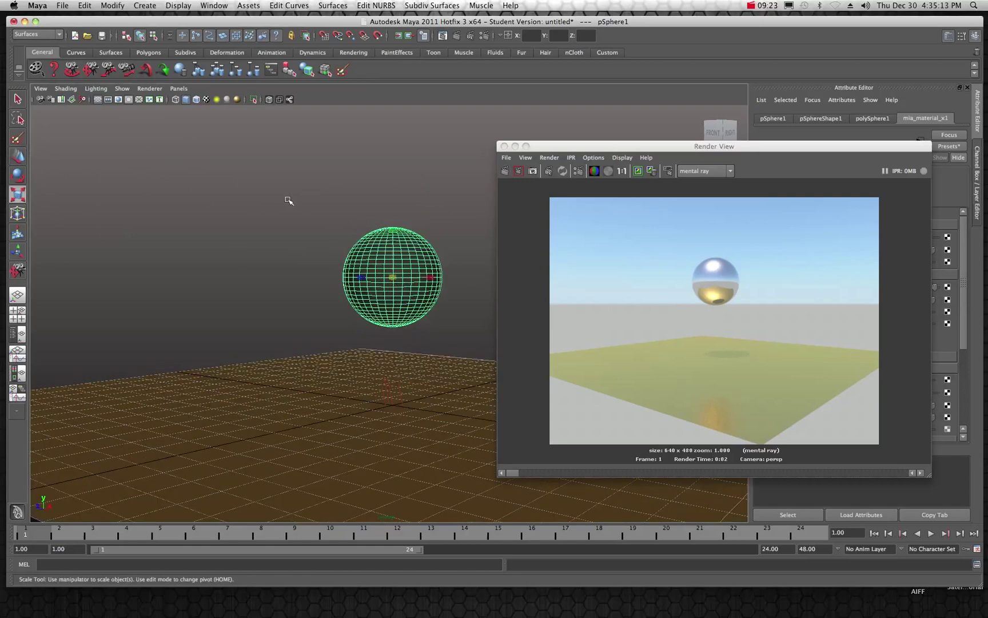
- Render the repositioned sphere, move Render View aside and select the ground plane
click(506, 171)
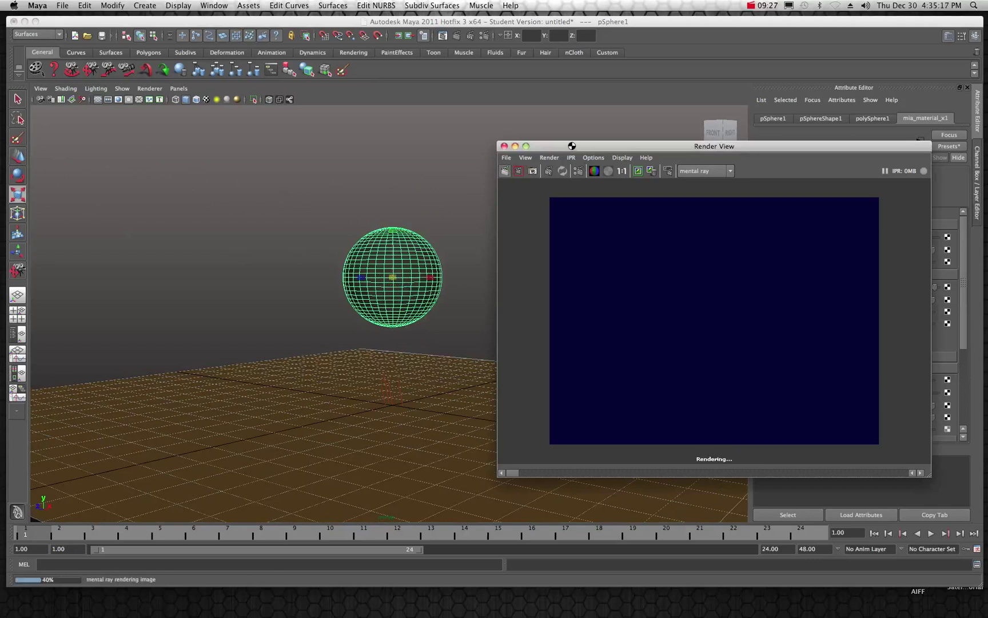
drag(569, 145, 562, 71)
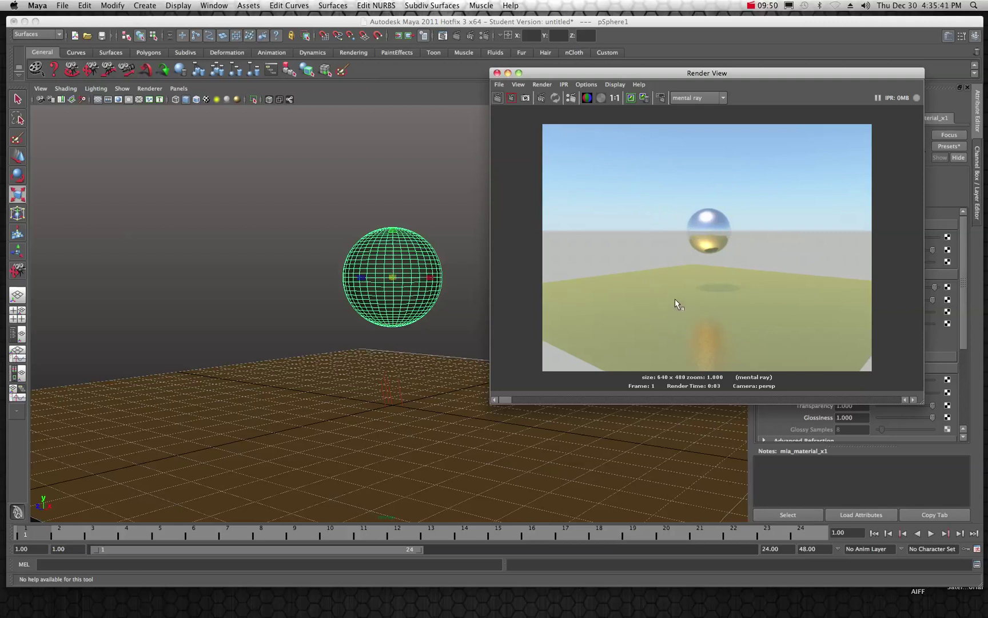
click(313, 392)
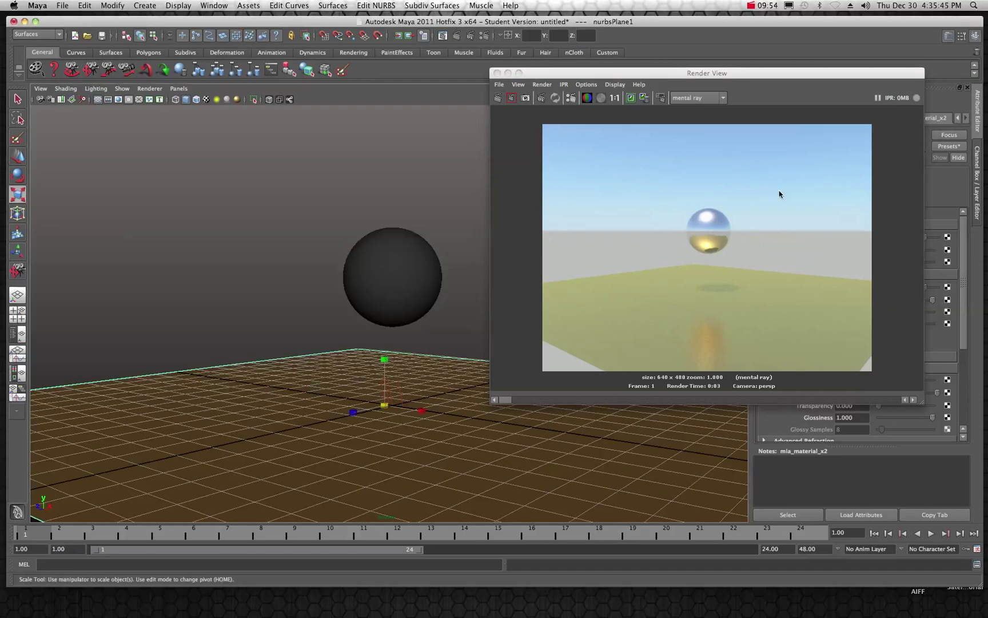
- Set the plane's Reflection Glossiness to 1.000 and re-render for a sharp mirror reflection
drag(842, 72, 392, 225)
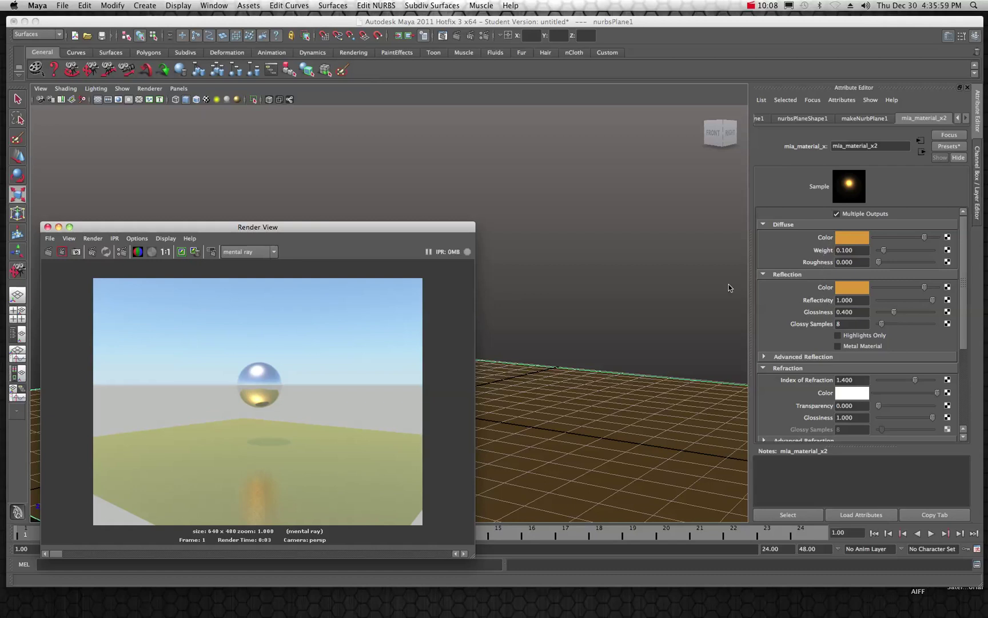
drag(461, 229, 474, 217)
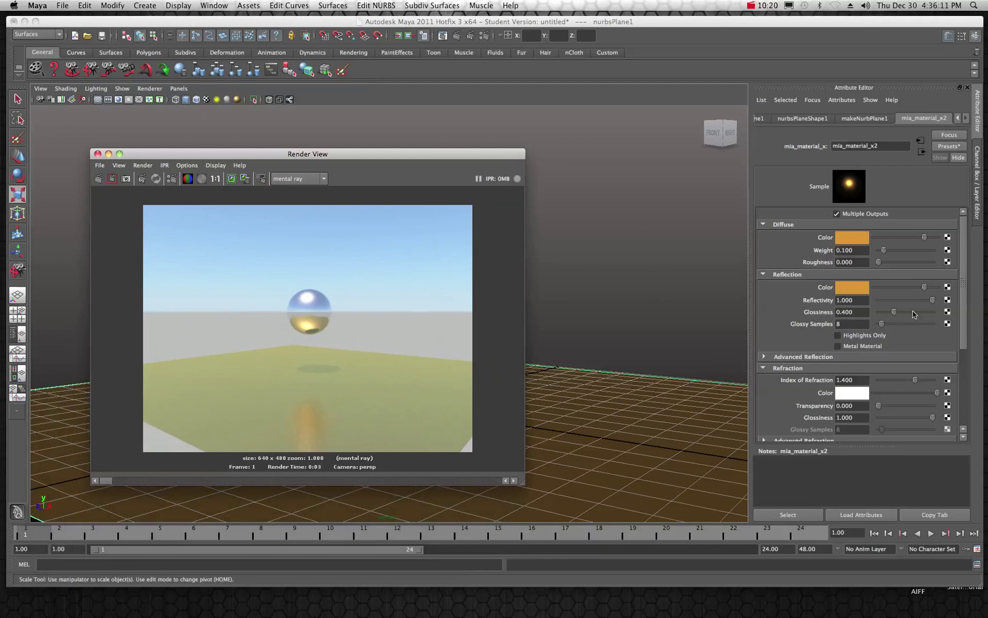
drag(895, 313, 938, 315)
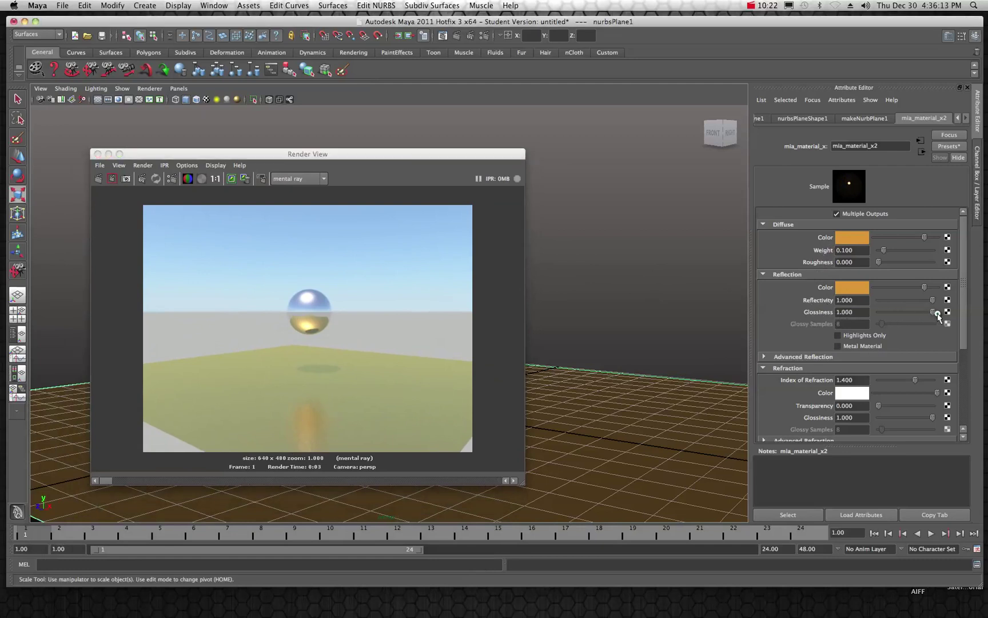
click(100, 179)
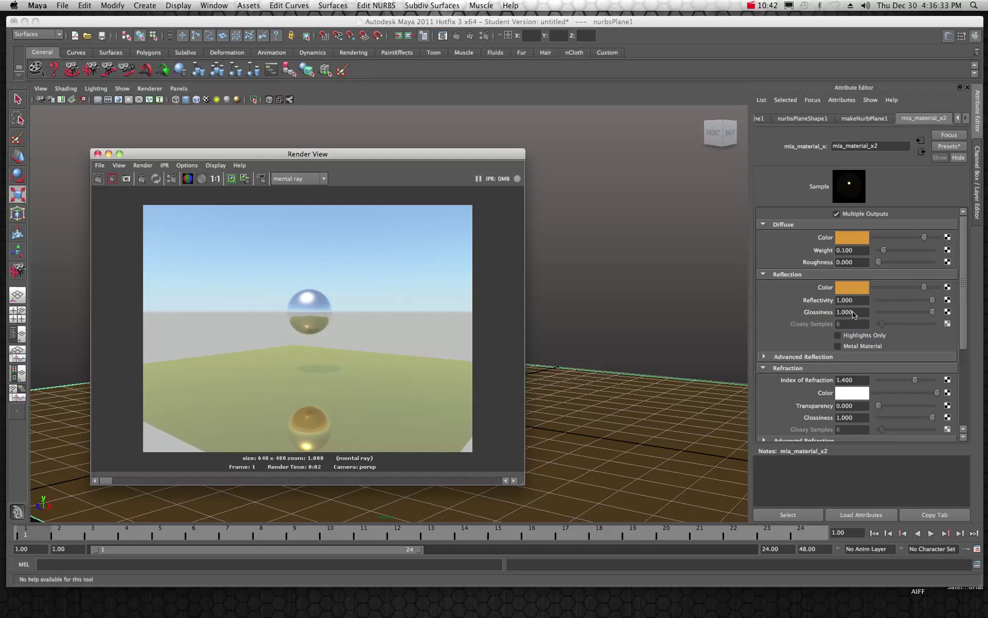
- Render the plane at Reflection Glossiness 0.636, then at 0.450, and move Render View aside
drag(933, 312, 910, 318)
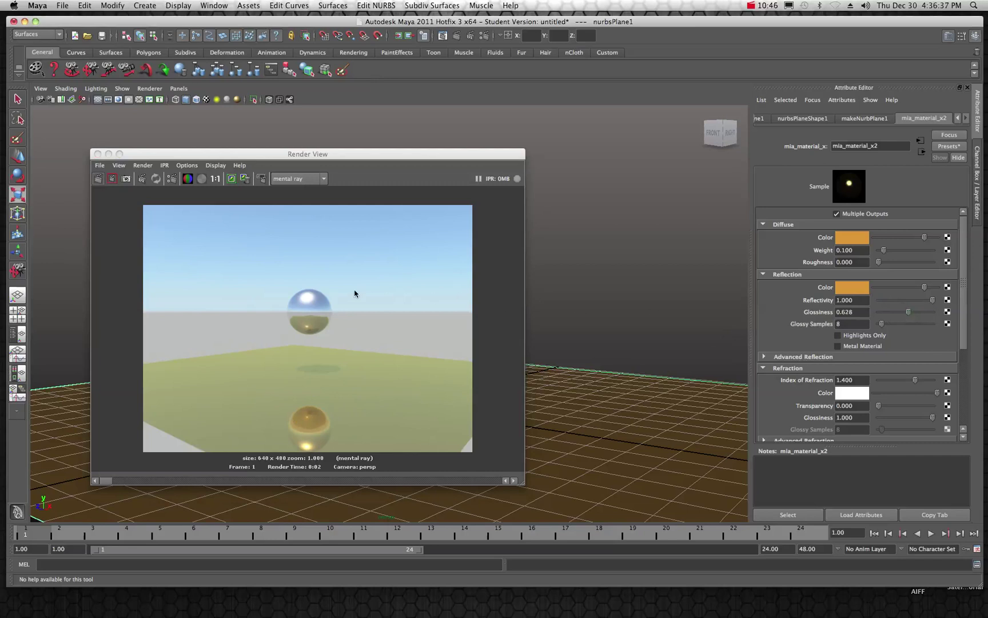
click(99, 179)
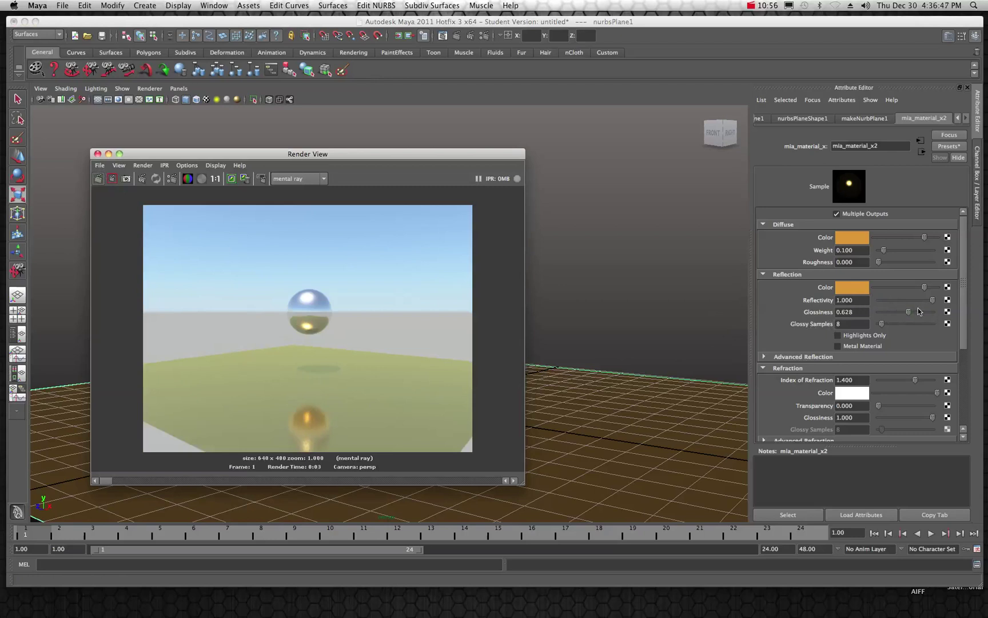
drag(909, 313, 898, 314)
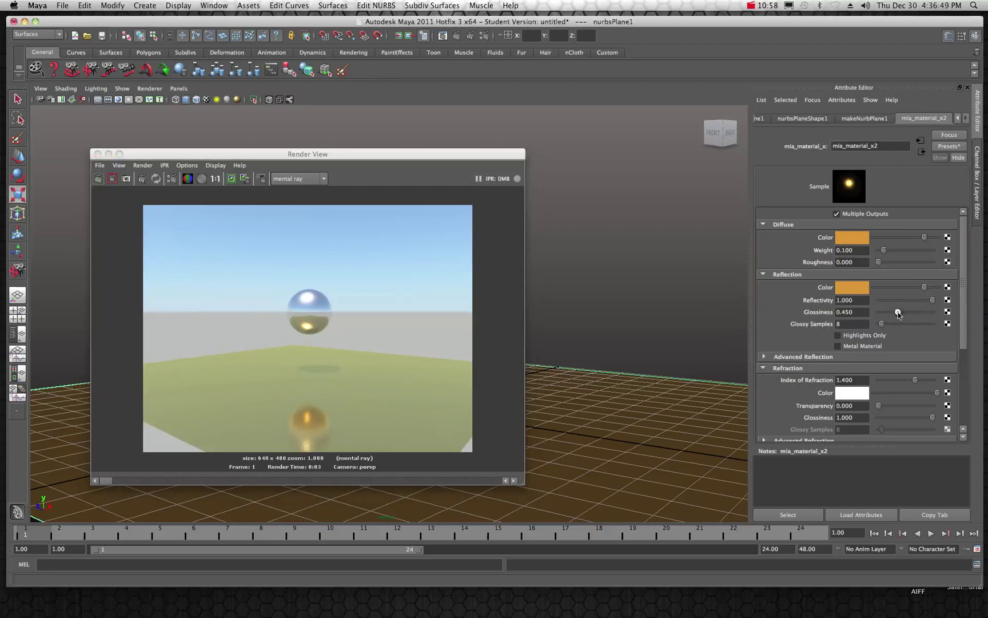
click(98, 178)
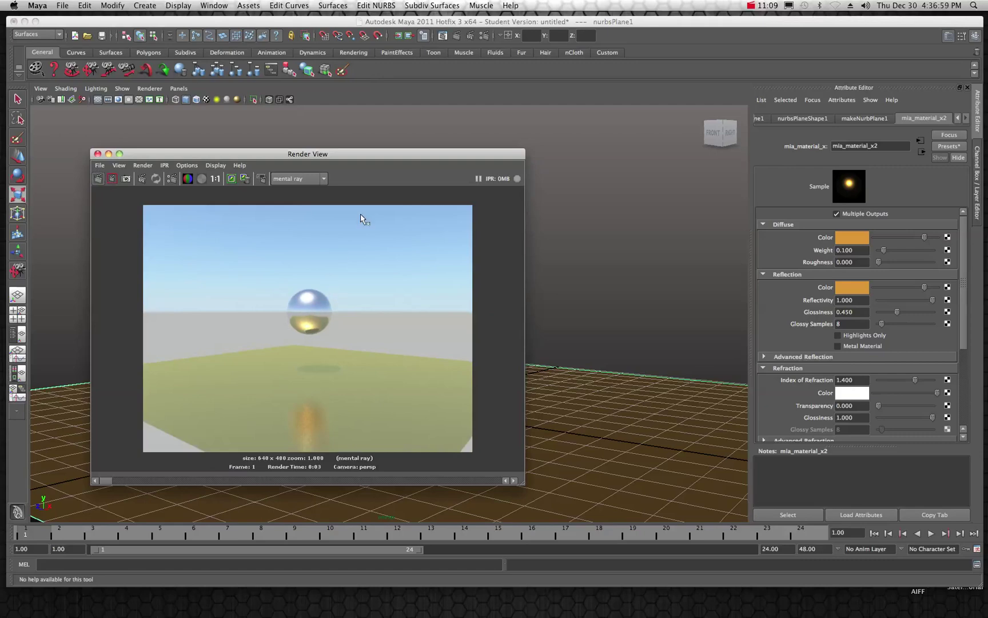
drag(368, 156, 987, 159)
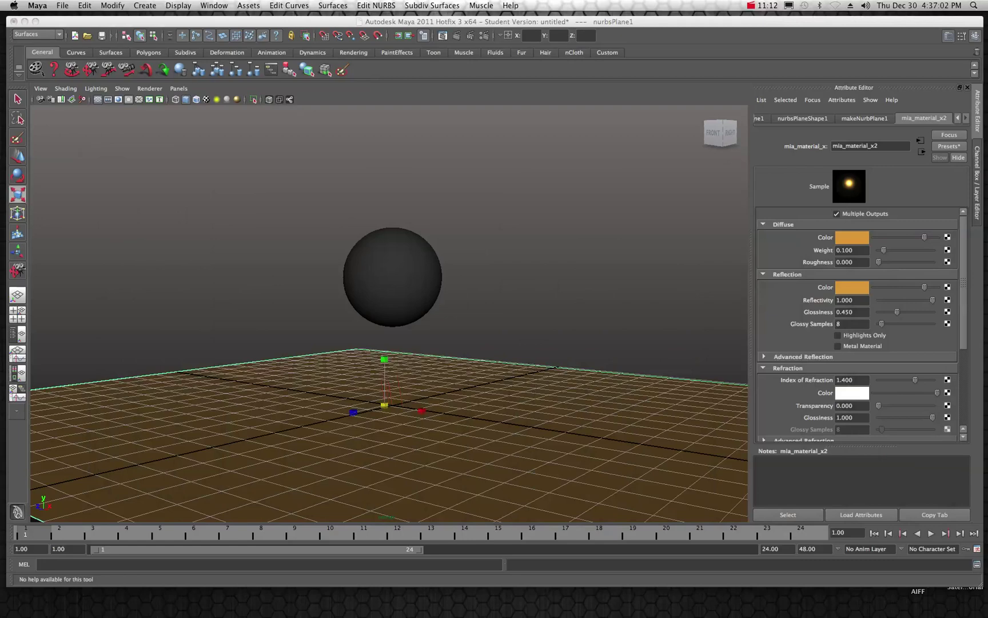
- Select the sphere and replace its mia_material_x1 with the GlassSolid preset
click(391, 267)
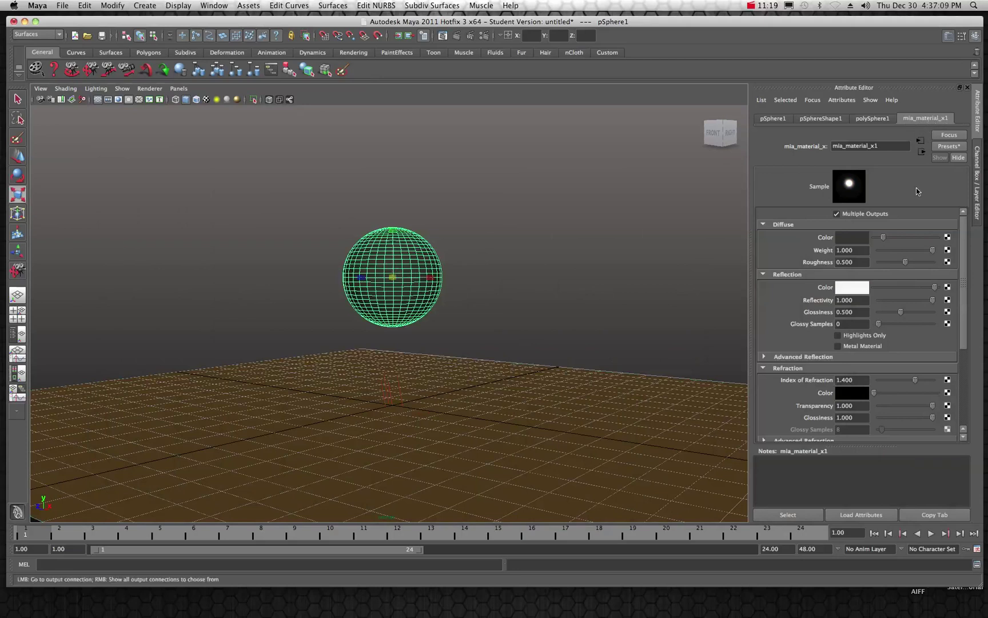
click(943, 145)
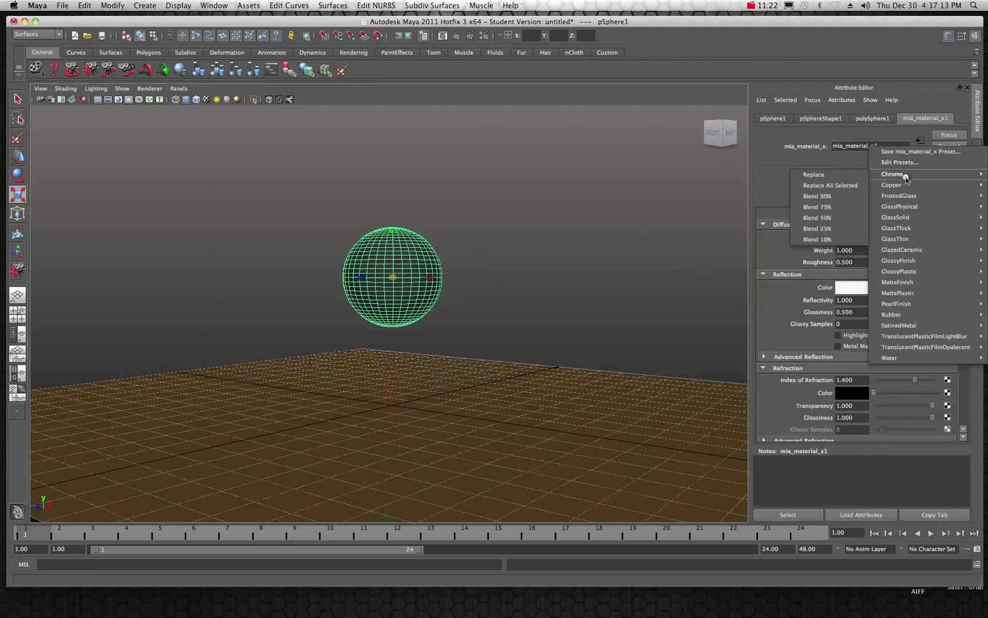
mouse_move(887, 221)
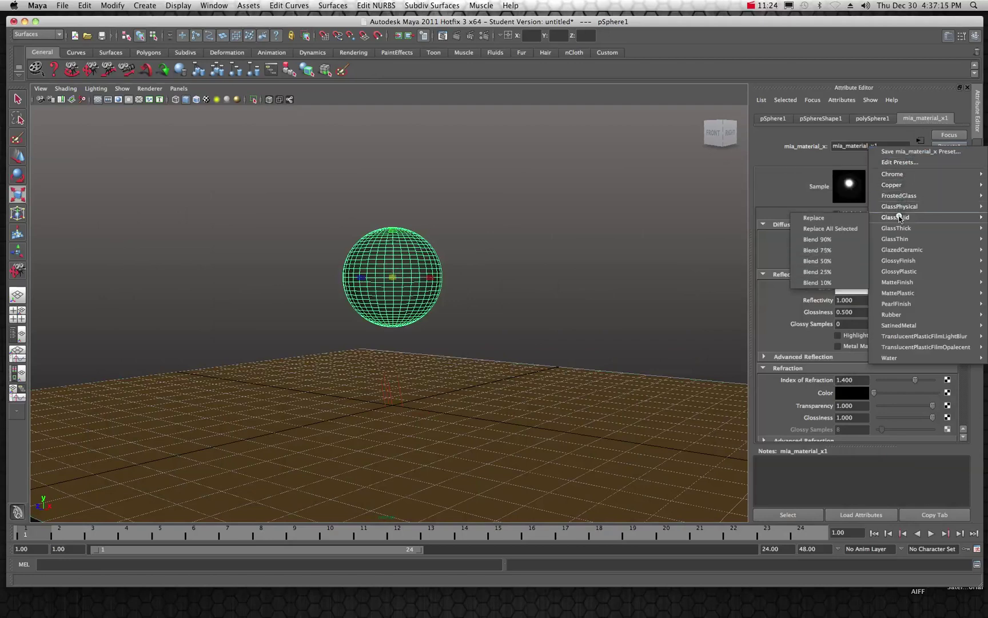
click(856, 218)
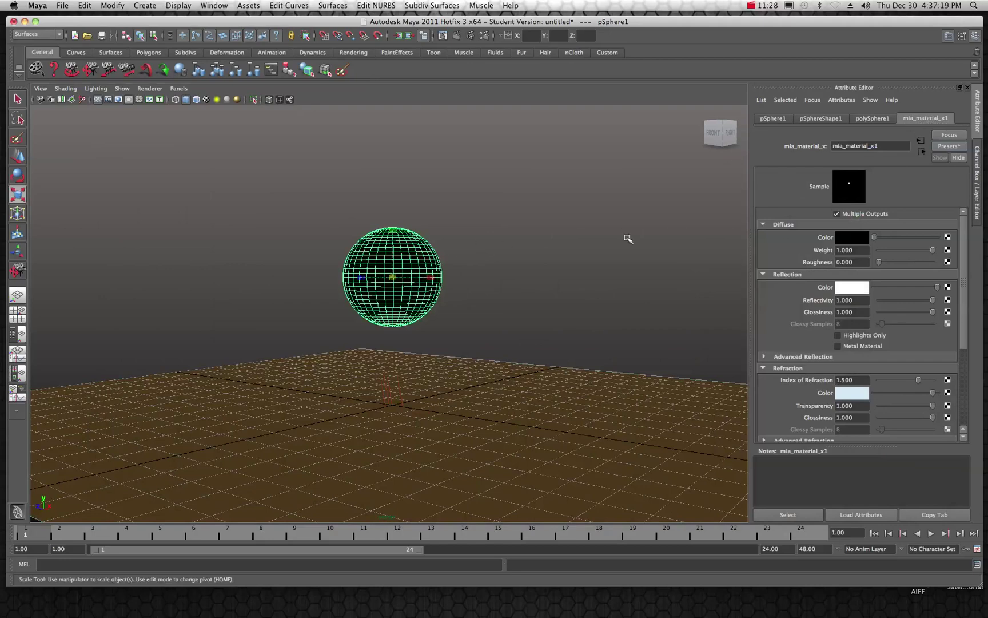
- Render the clear glass sphere, then move Render View aside
drag(612, 169, 486, 162)
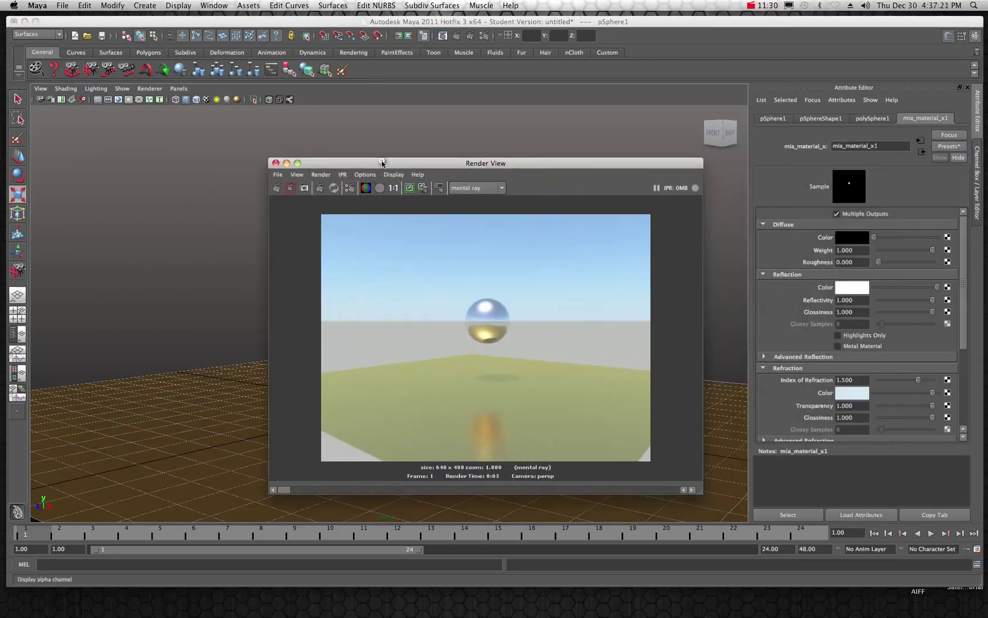
click(276, 188)
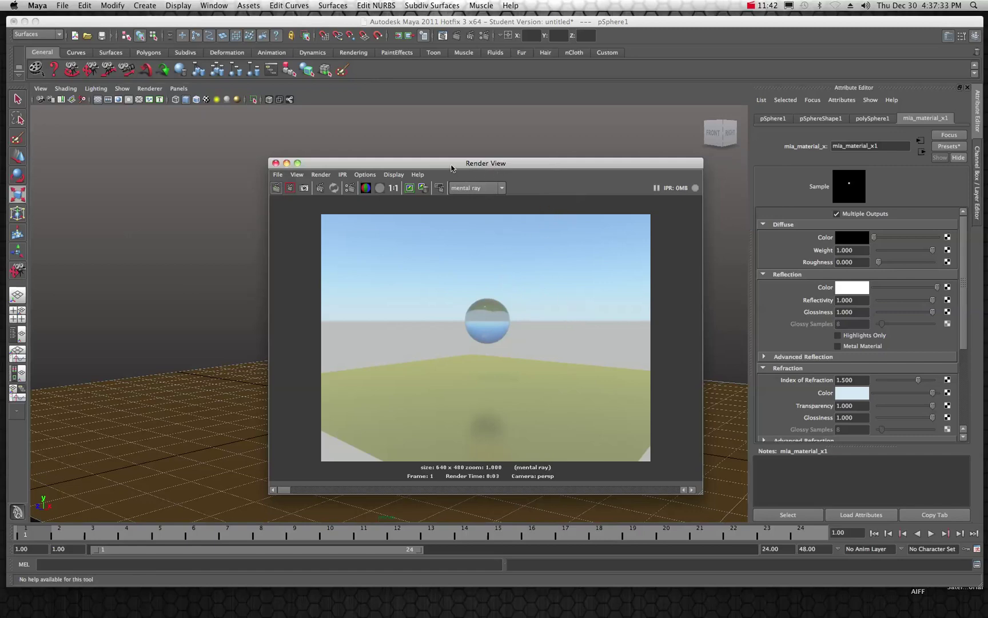
drag(451, 168, 984, 175)
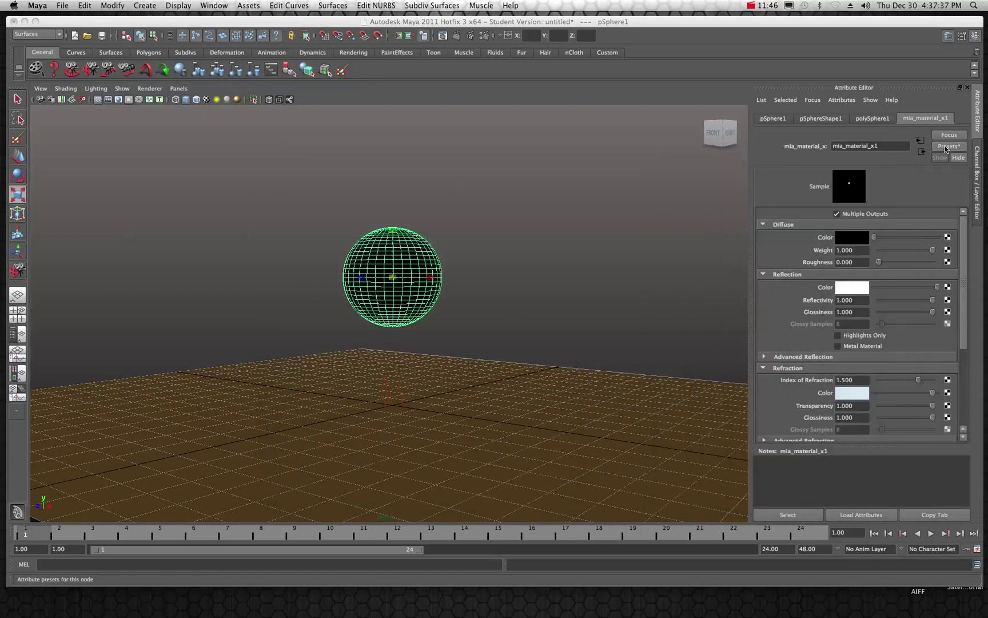
- Apply the GlazedCeramic preset to the sphere's material, re-render, and move Render View aside
click(946, 147)
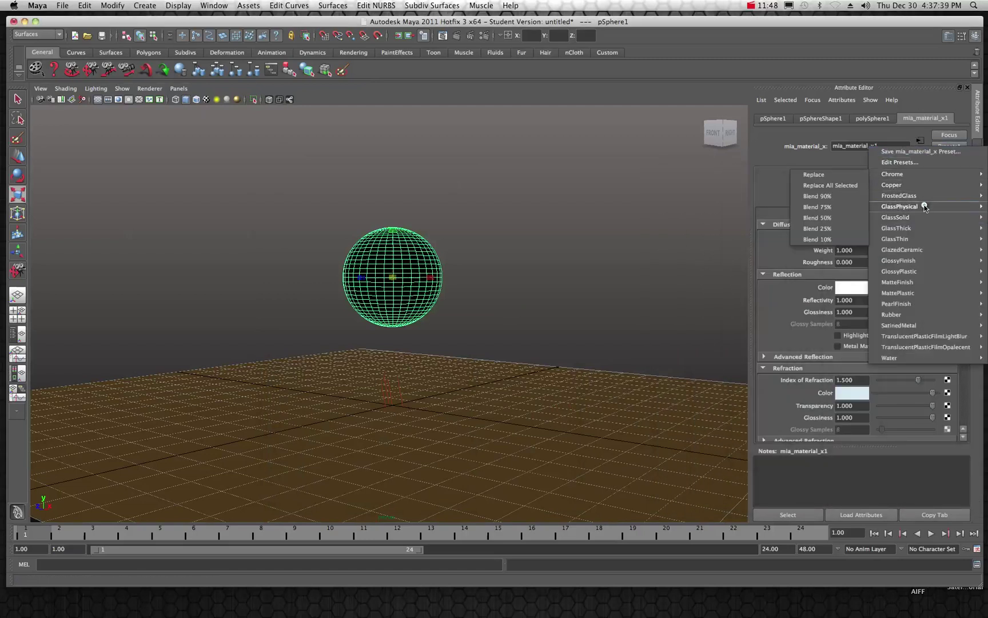
mouse_move(919, 228)
mouse_move(914, 250)
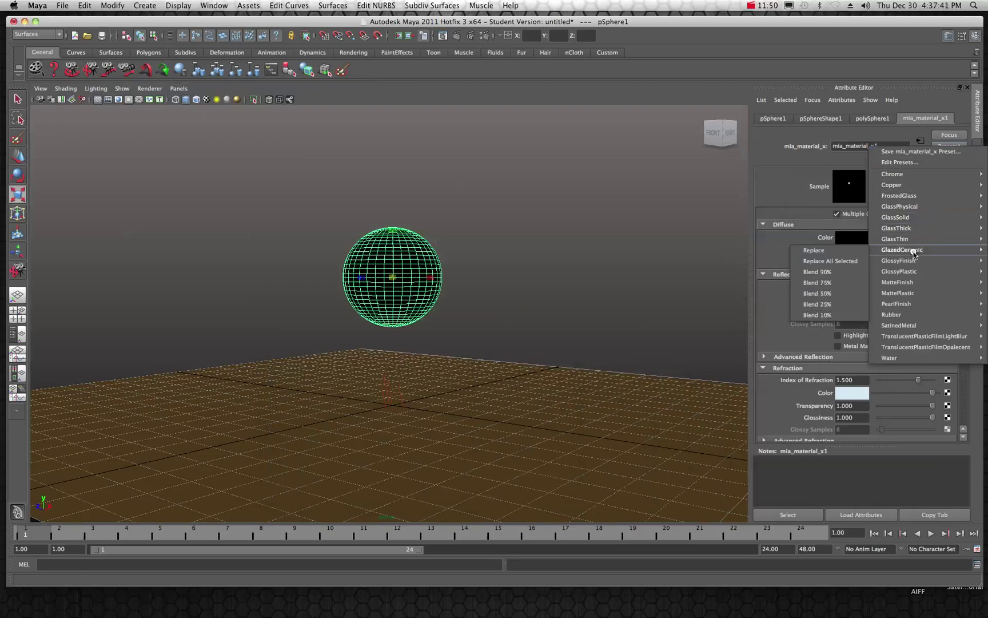
click(822, 252)
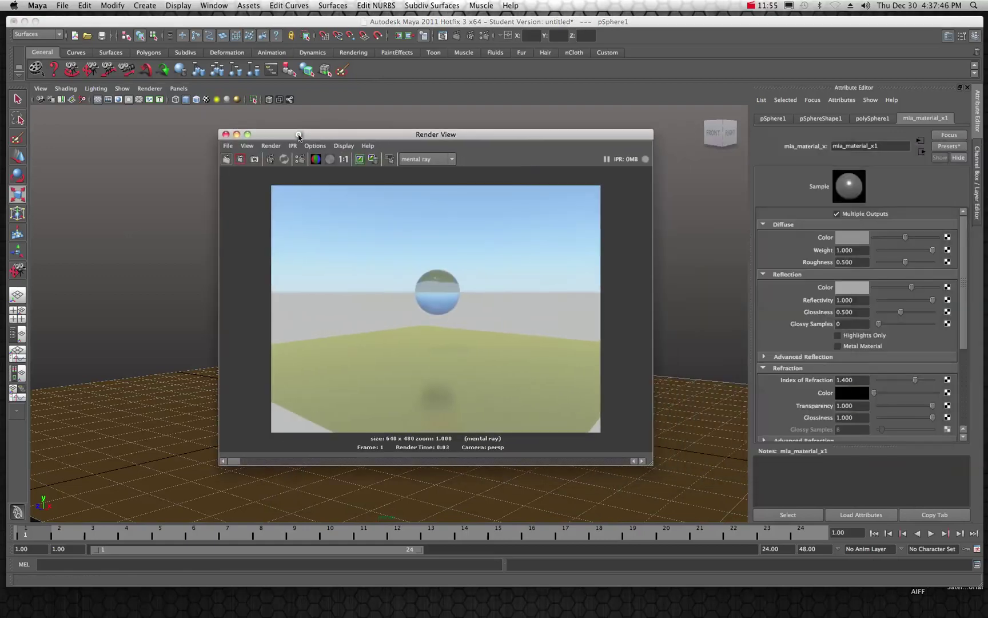
click(226, 159)
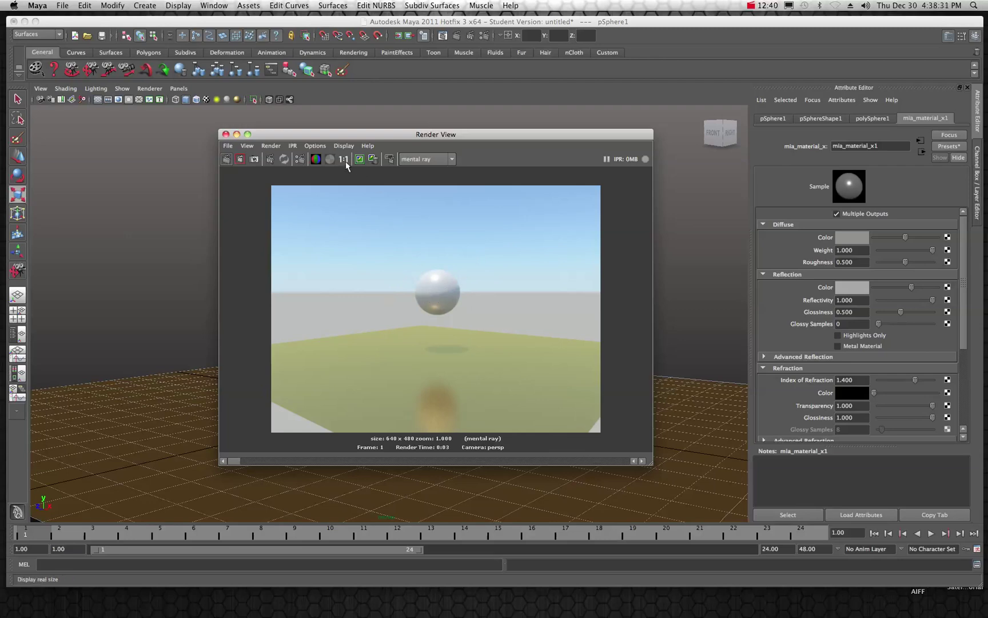
drag(324, 135, 459, 135)
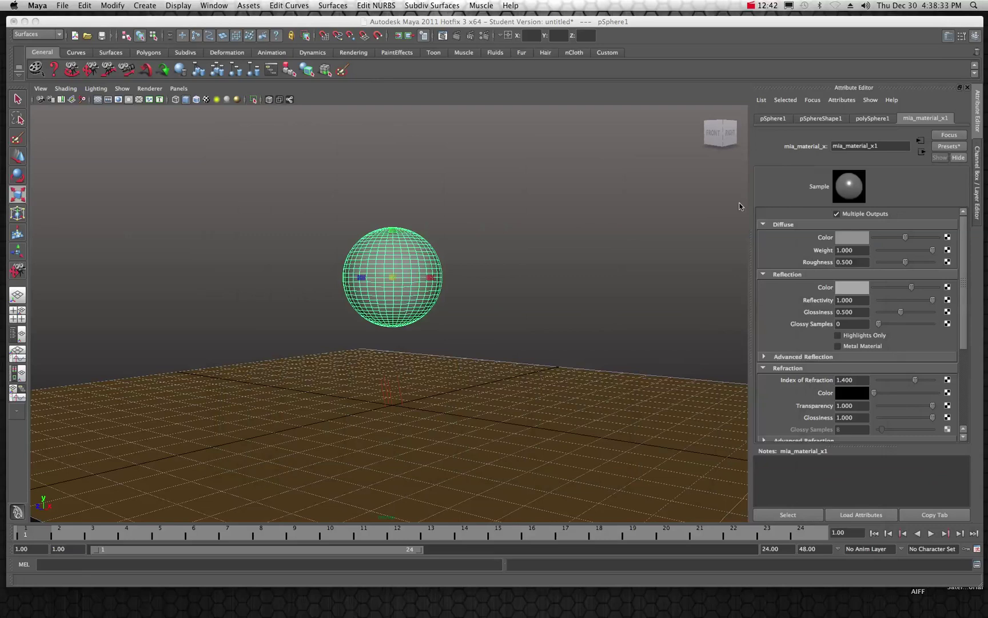
- Replace the sphere's material with the MatteFinish preset
click(374, 261)
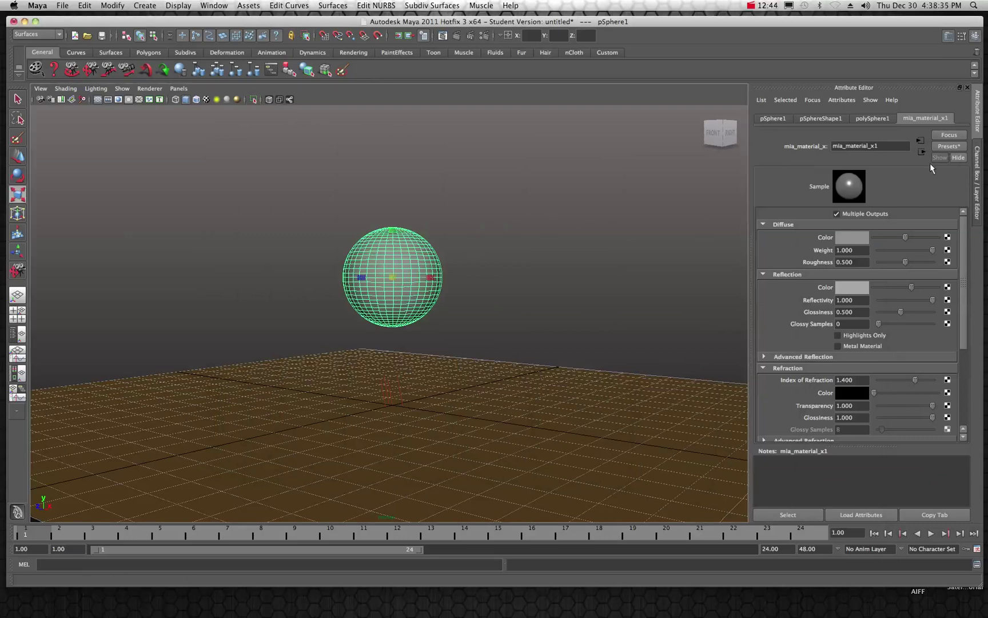
click(945, 148)
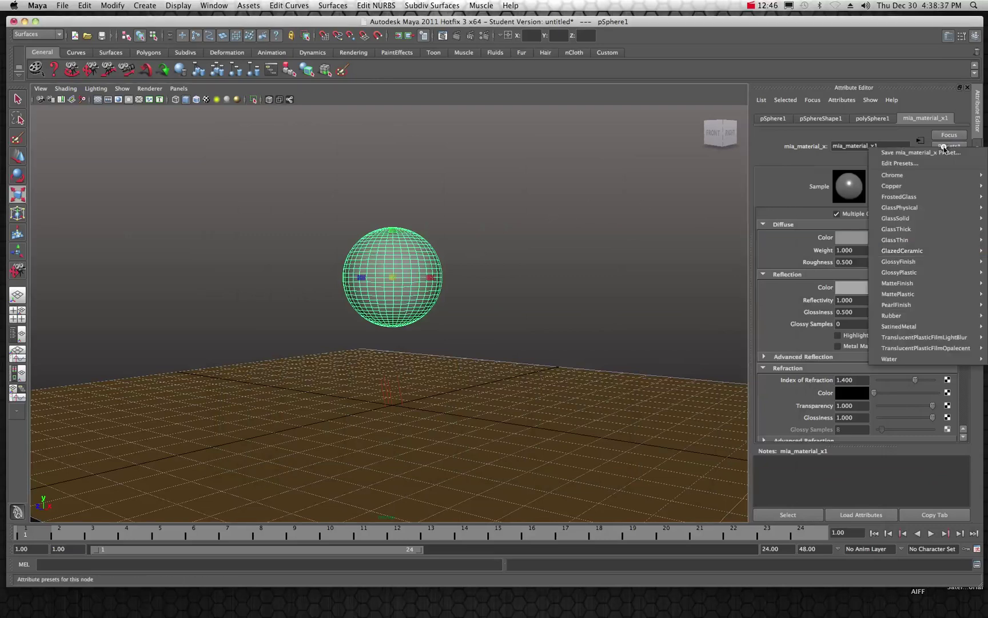
mouse_move(903, 290)
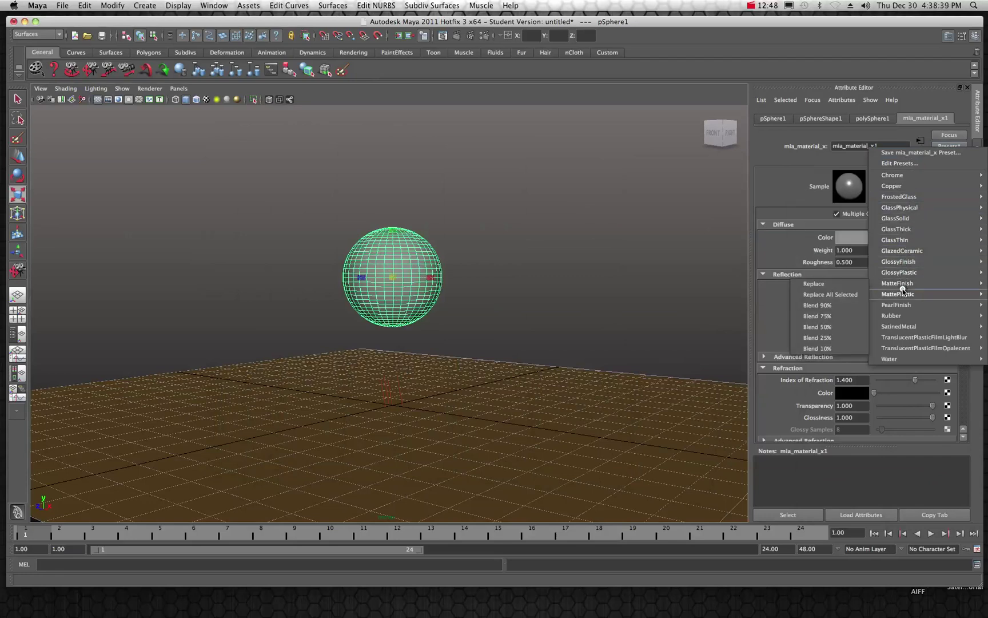
click(856, 296)
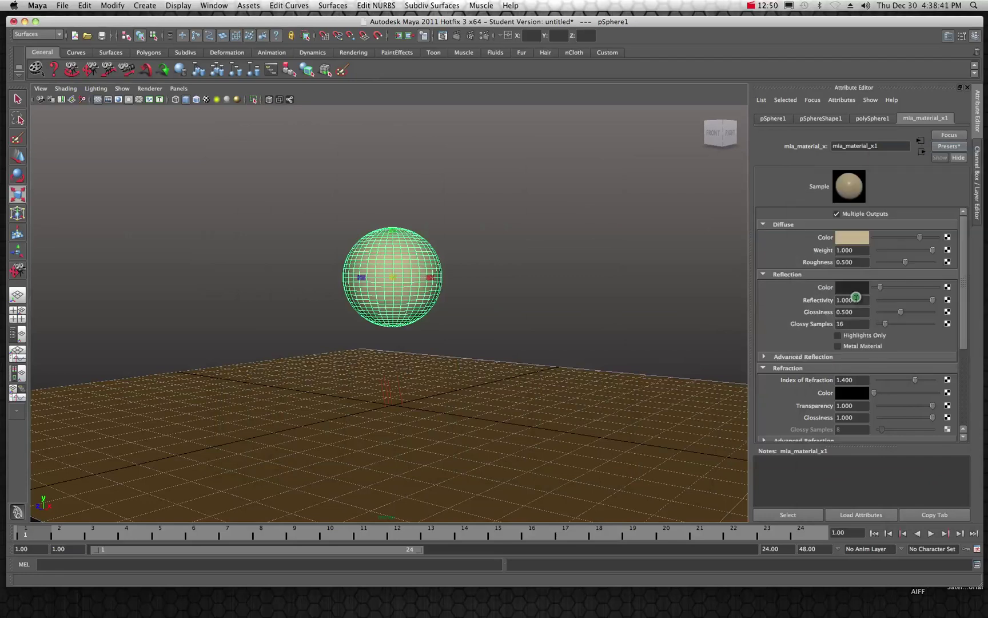
- Render the tan matte sphere with mental ray in Render View
click(443, 36)
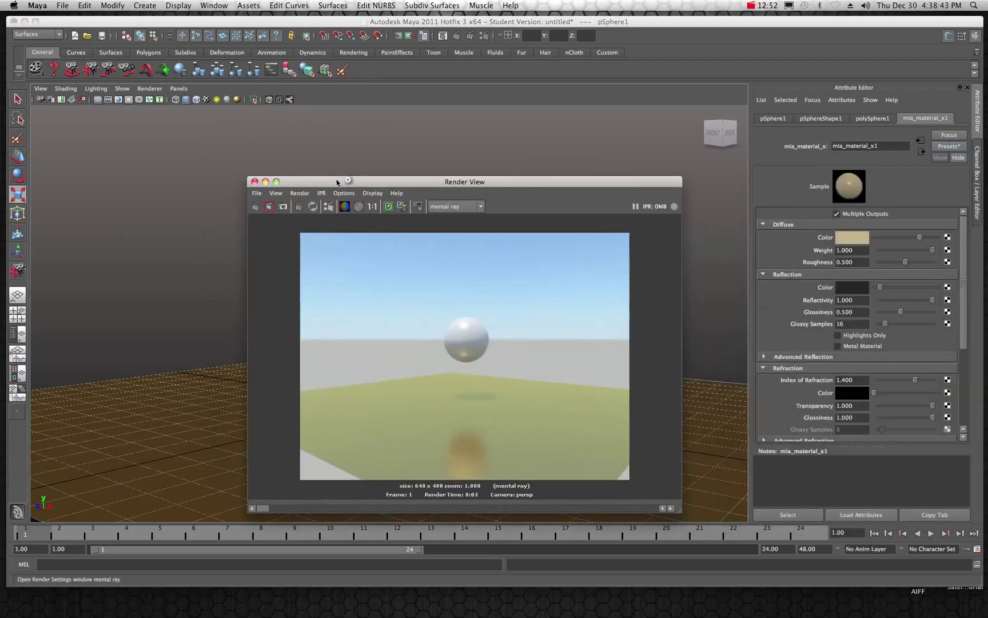
drag(337, 182, 304, 160)
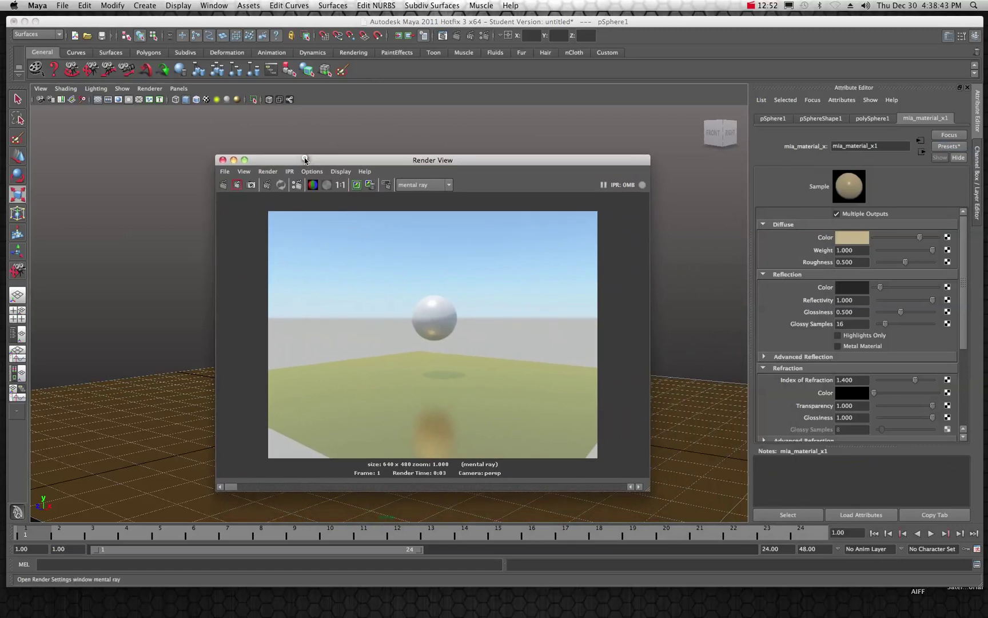
click(226, 184)
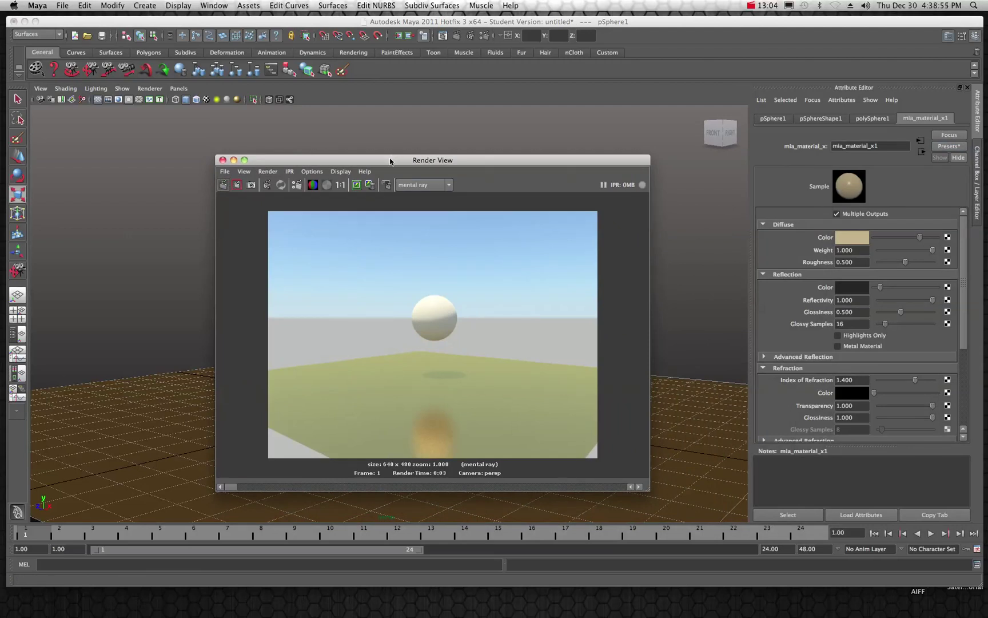
- Raise the sphere's reflection glossiness to 1.000 and lower reflectivity to 0.610, re-rendering after each
drag(391, 162, 488, 152)
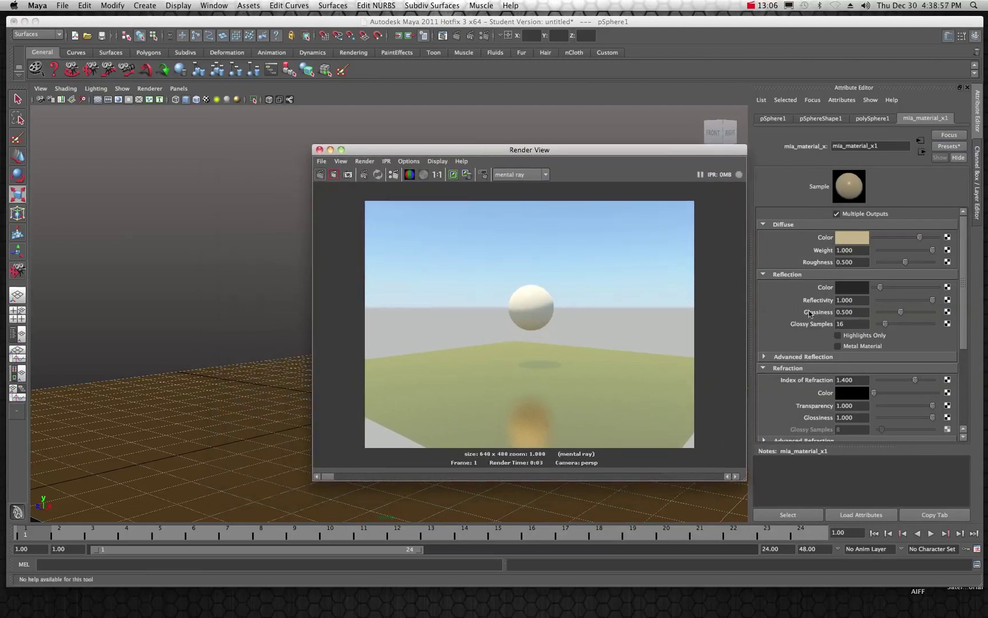
drag(901, 312, 943, 310)
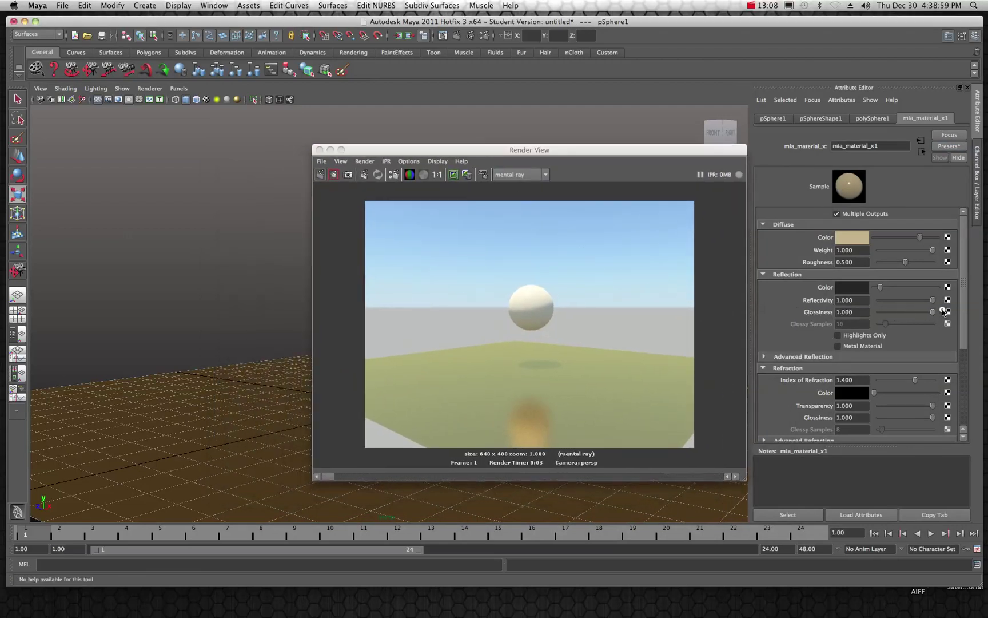
click(321, 174)
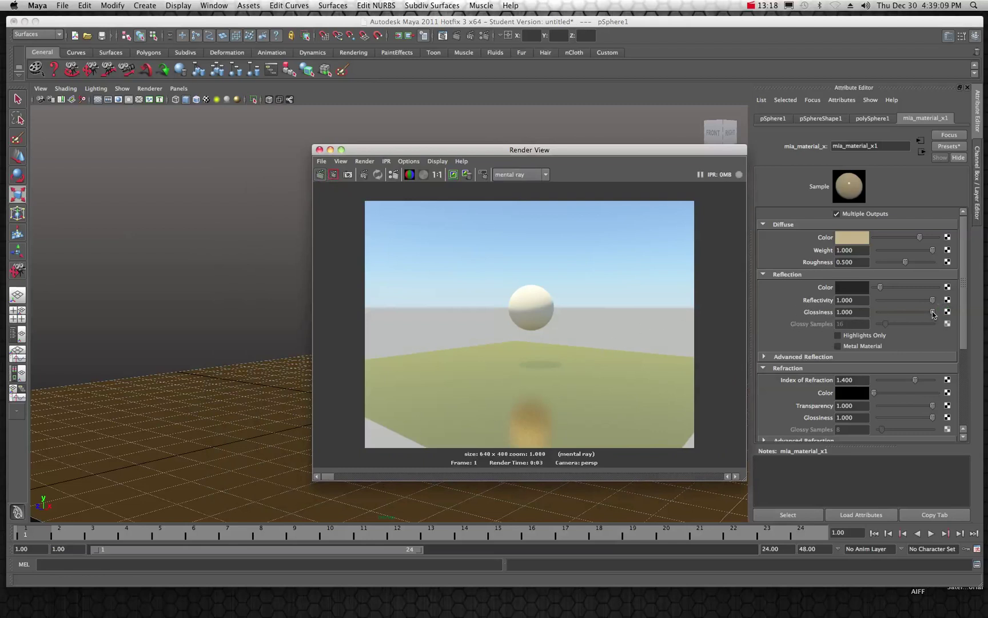
drag(932, 300, 912, 300)
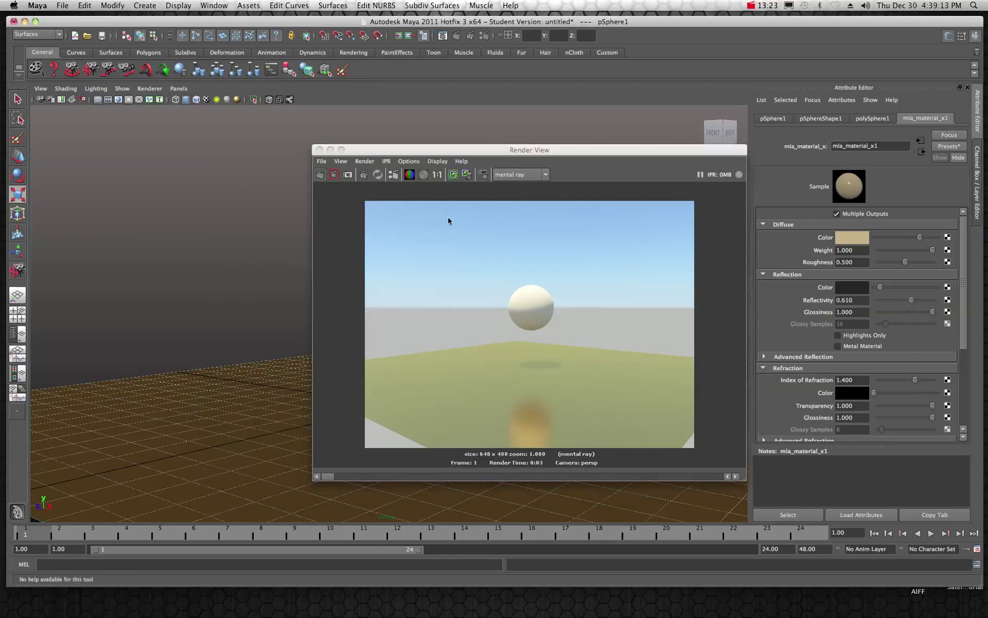
click(320, 174)
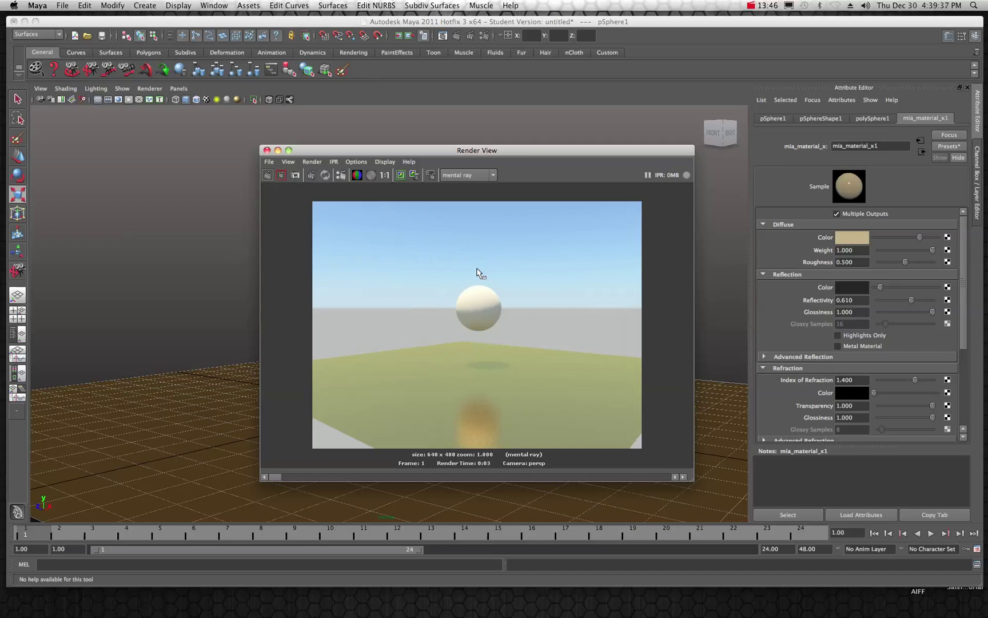
- Bring up Render Settings on the Indirect Lighting tab, placed over the render view
drag(417, 152, 334, 149)
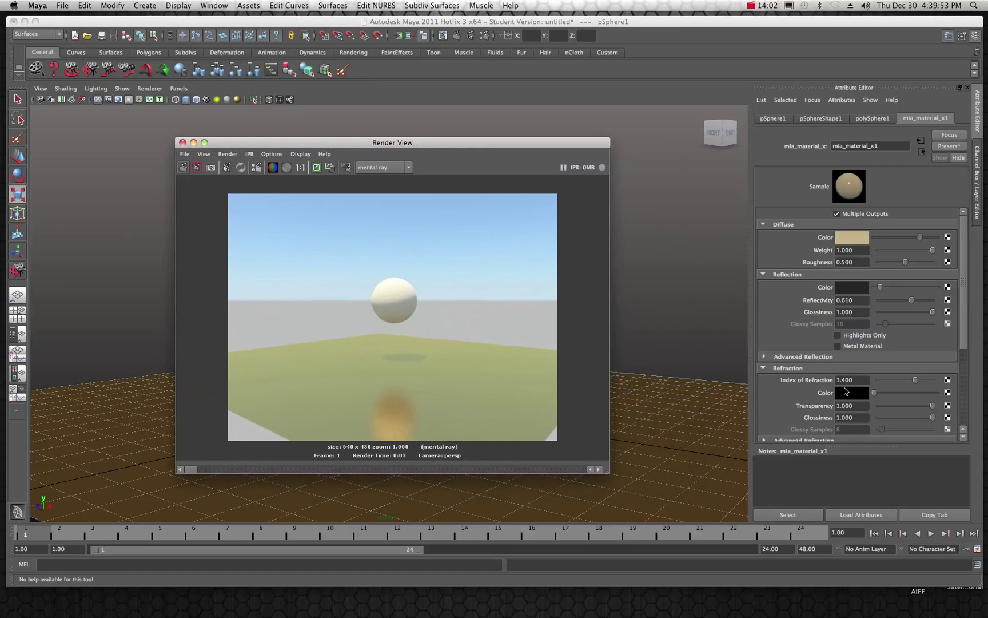
scroll(803, 315, down, 5)
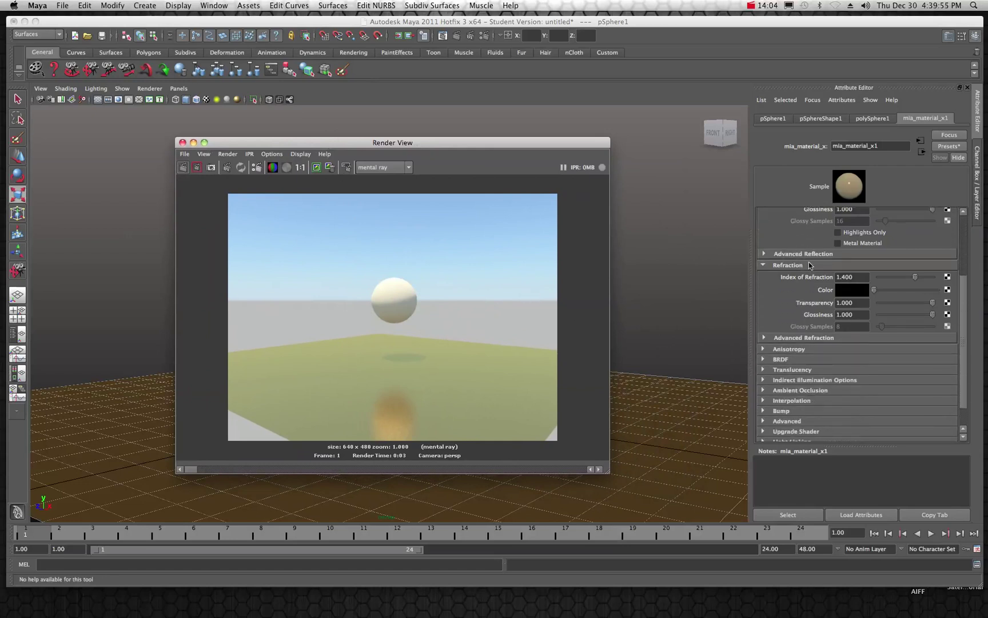
scroll(808, 292, up, 2)
scroll(808, 294, up, 1)
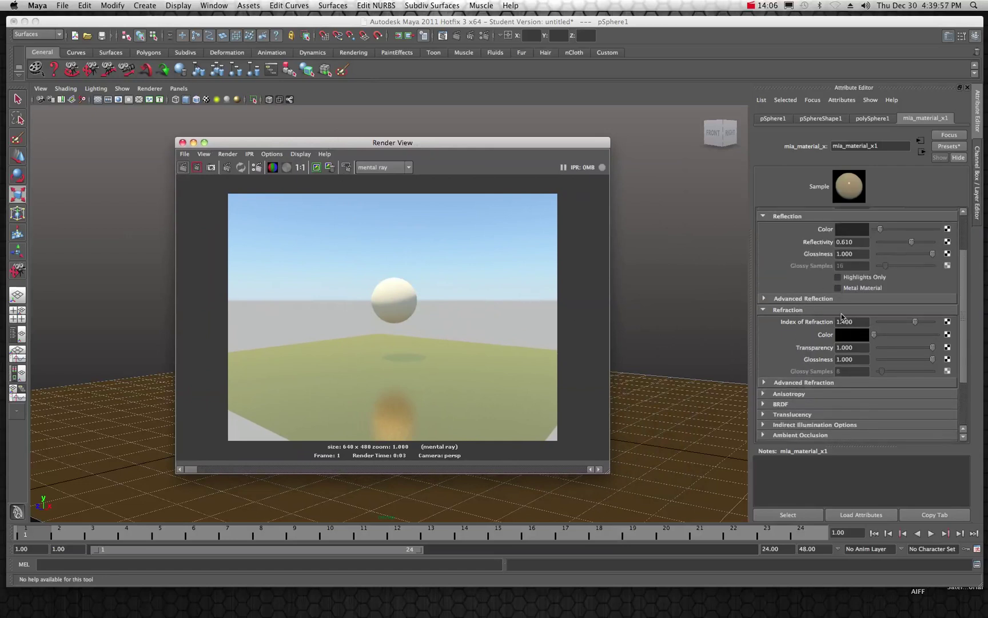
drag(881, 77, 577, 100)
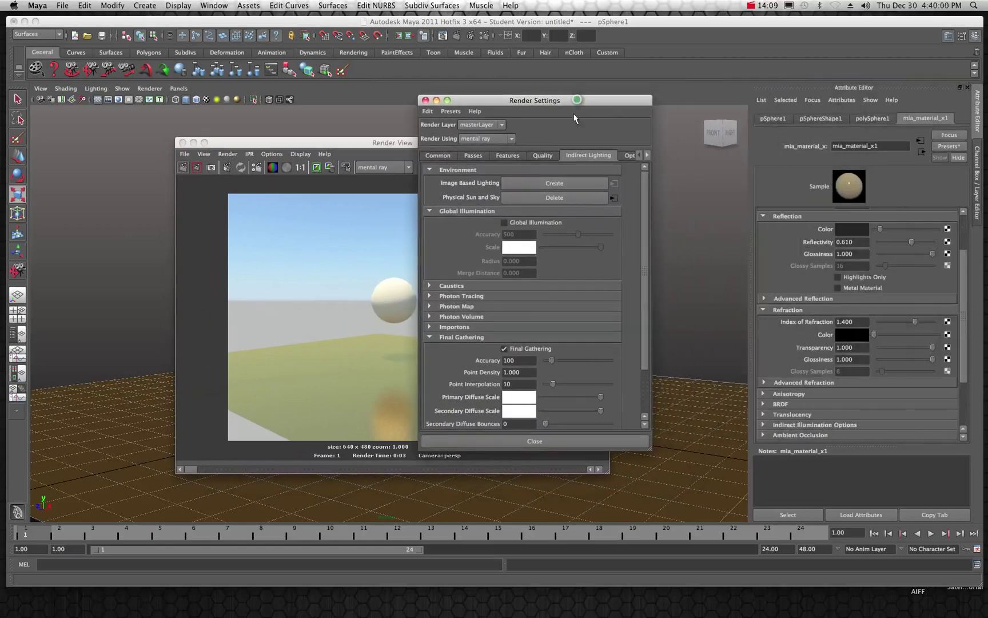
- Enable Global Illumination at accuracy 500 with Final Gathering on, then close Render Settings
click(504, 223)
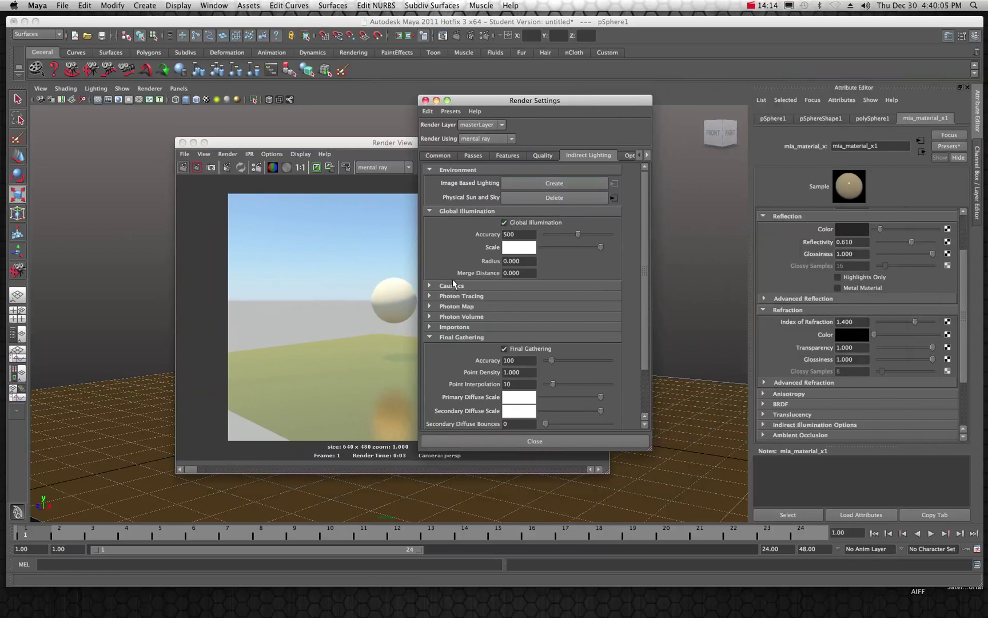
click(503, 348)
scroll(461, 241, down, 3)
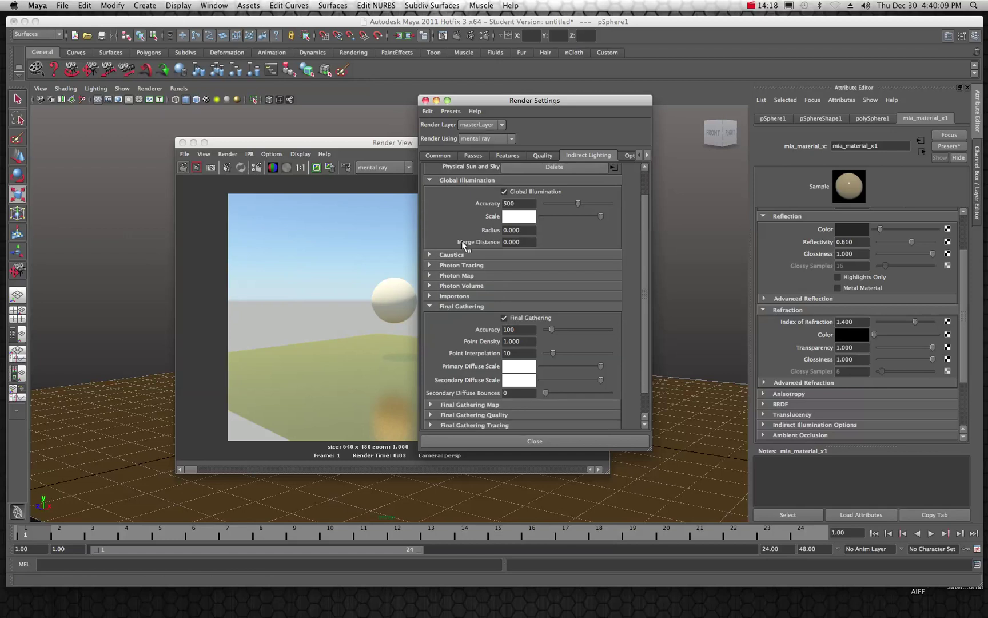
scroll(478, 263, down, 2)
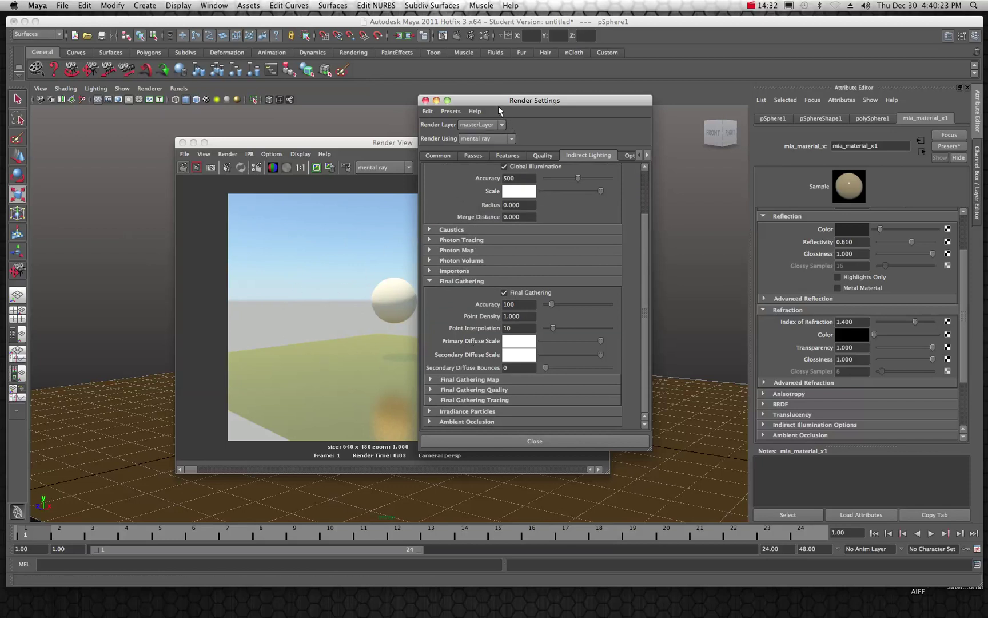
drag(498, 100, 973, 114)
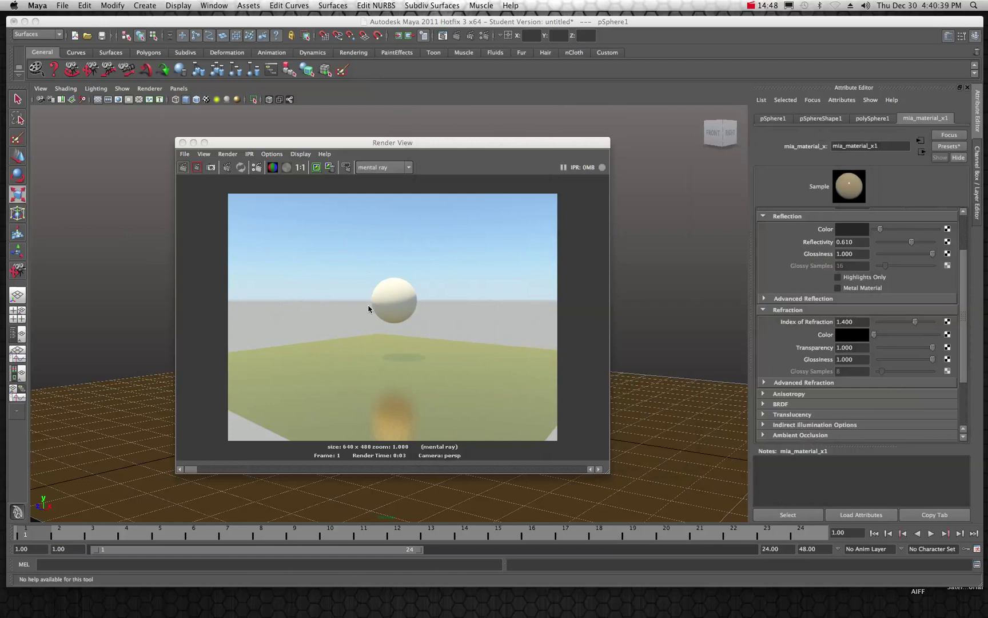
click(753, 6)
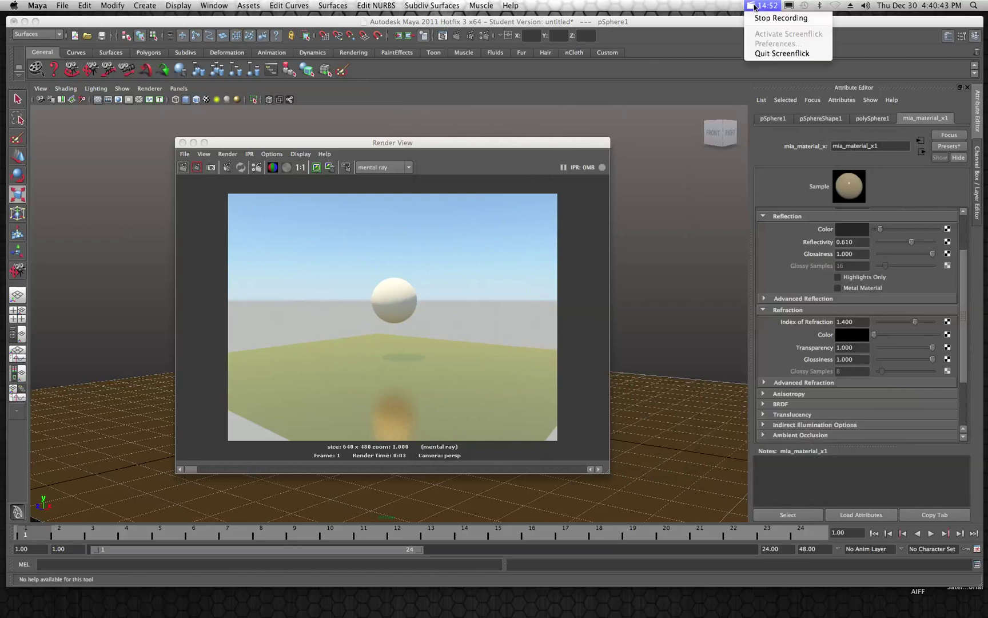